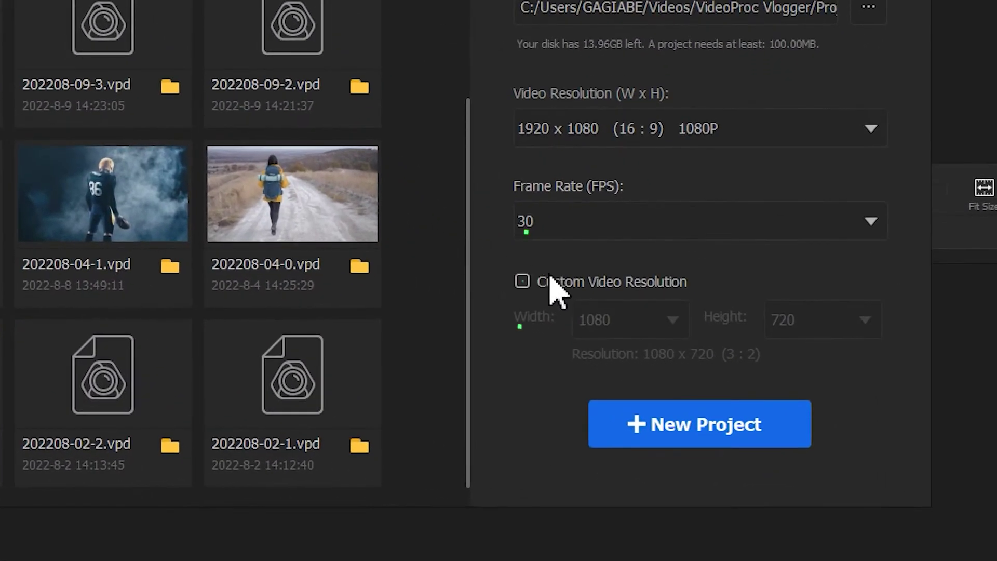
# - Enable custom resolution at 2160 wide by 3840 high and create the portrait project
pyautogui.click(568, 283)
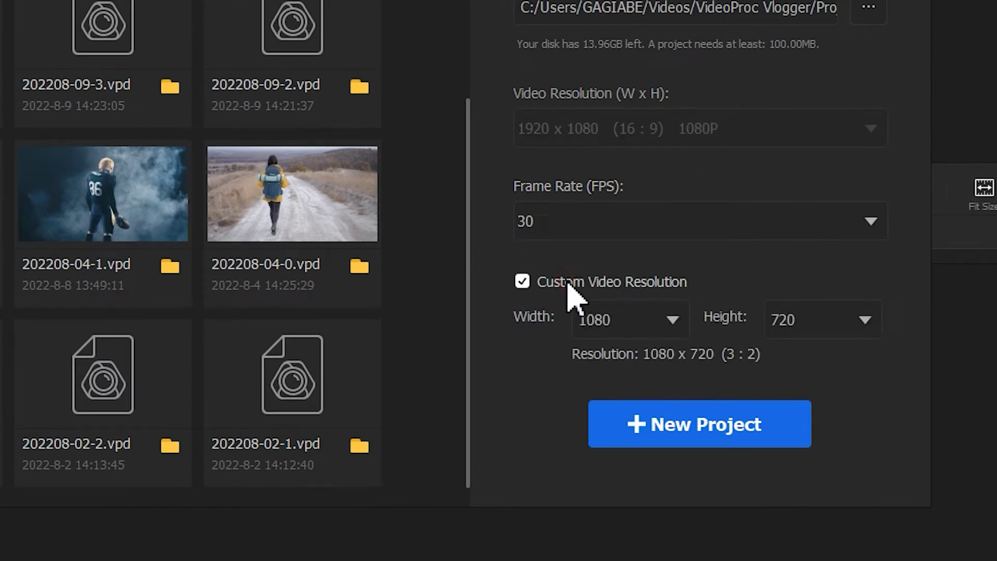
pyautogui.click(672, 320)
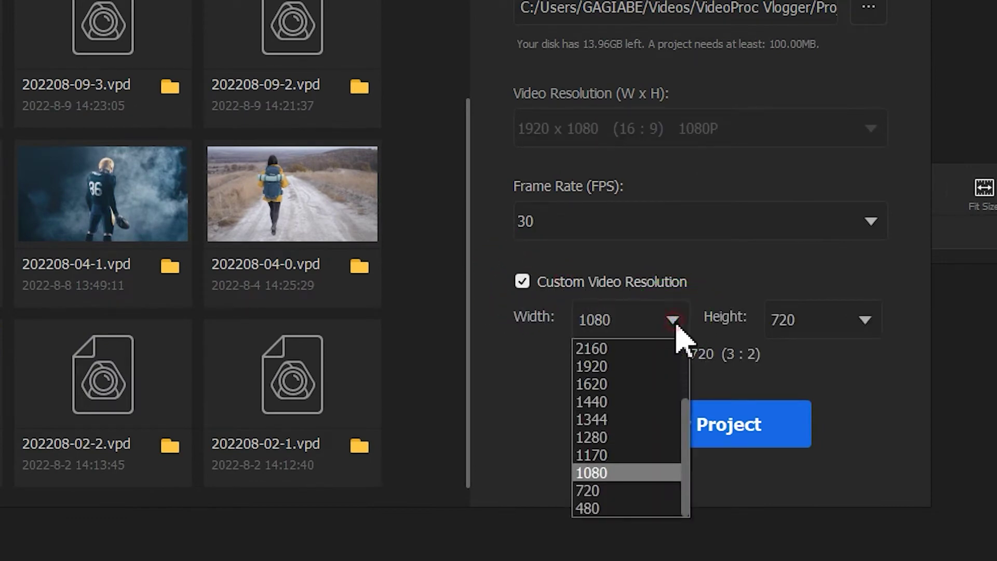
pyautogui.moveTo(690, 438); pyautogui.dragTo(693, 371)
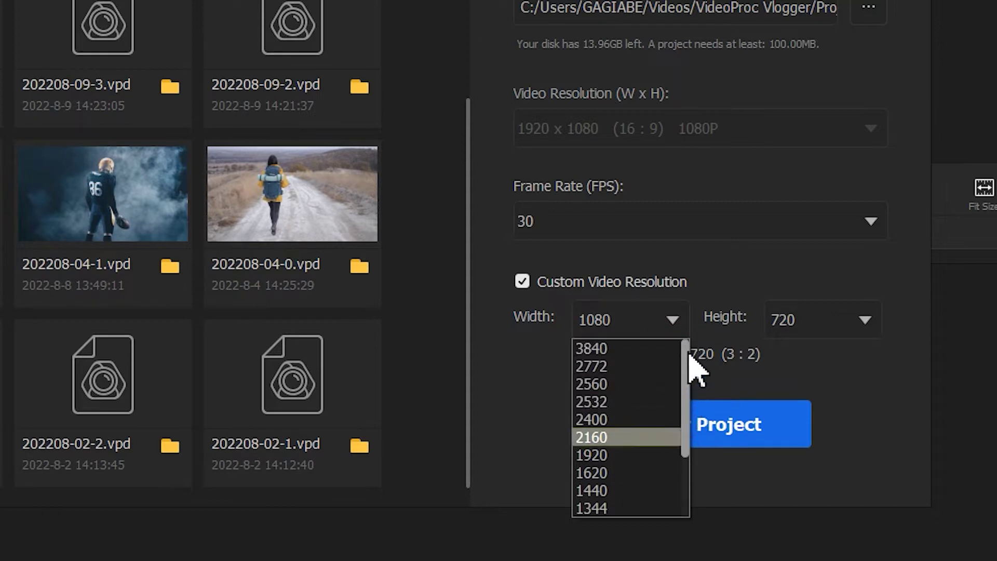
pyautogui.click(628, 441)
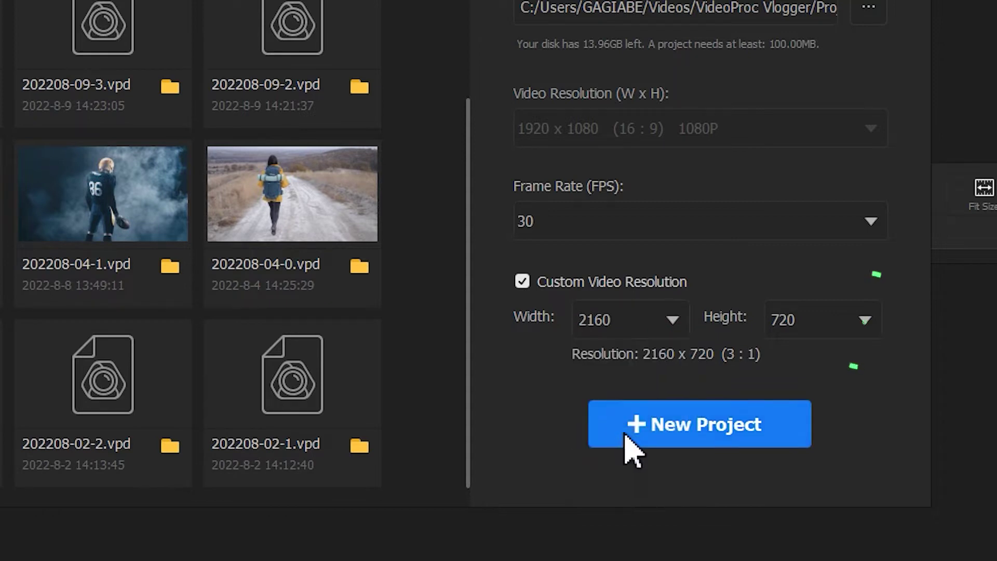
pyautogui.click(865, 320)
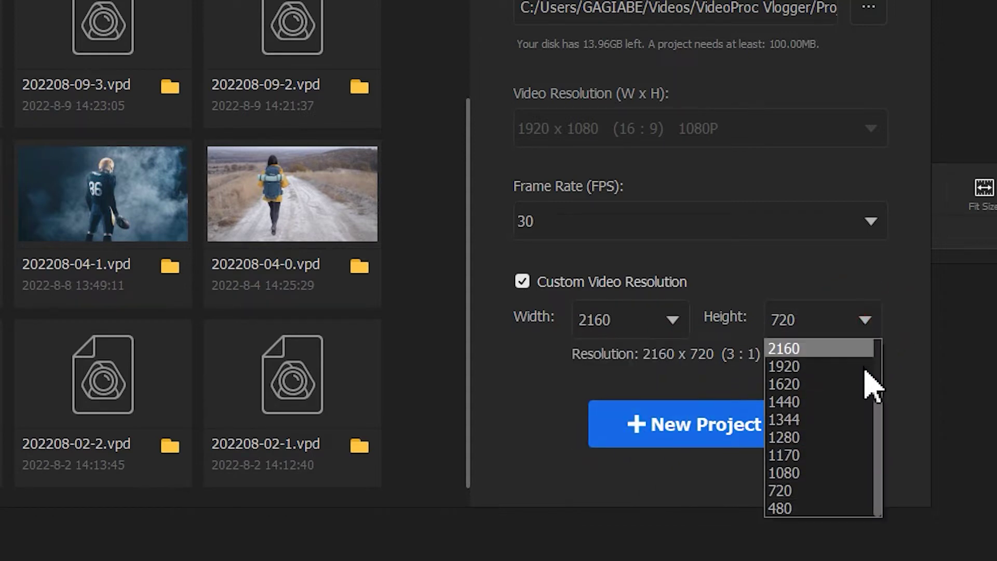
pyautogui.moveTo(883, 434); pyautogui.dragTo(892, 362)
pyautogui.click(858, 348)
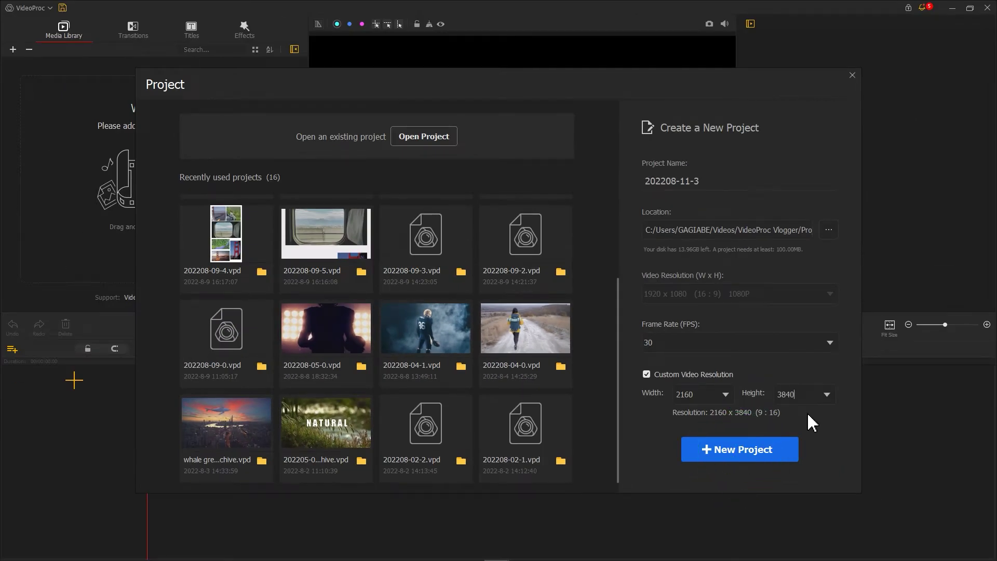
pyautogui.click(775, 447)
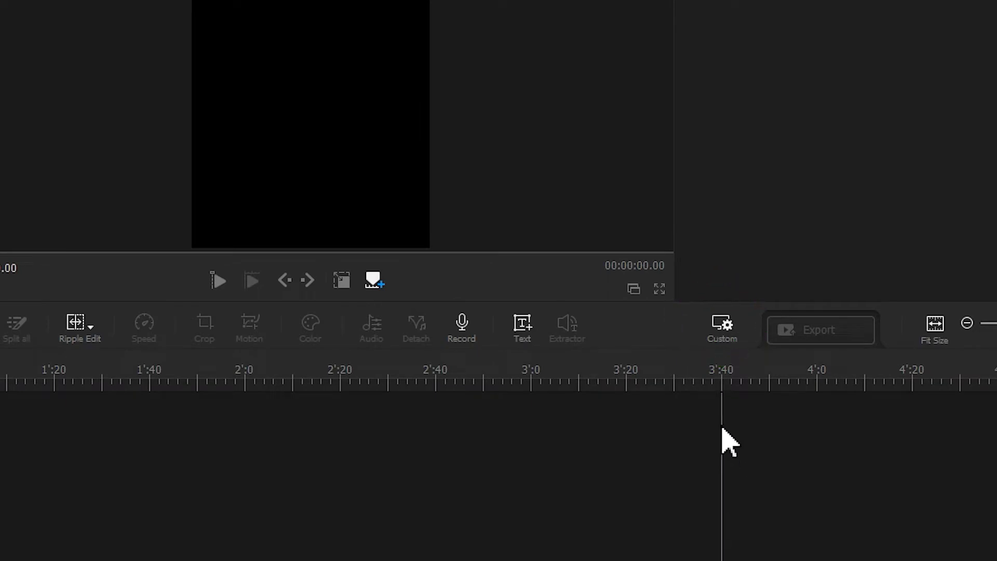
# - Change the project's resolution settings so the canvas background is White
pyautogui.click(717, 343)
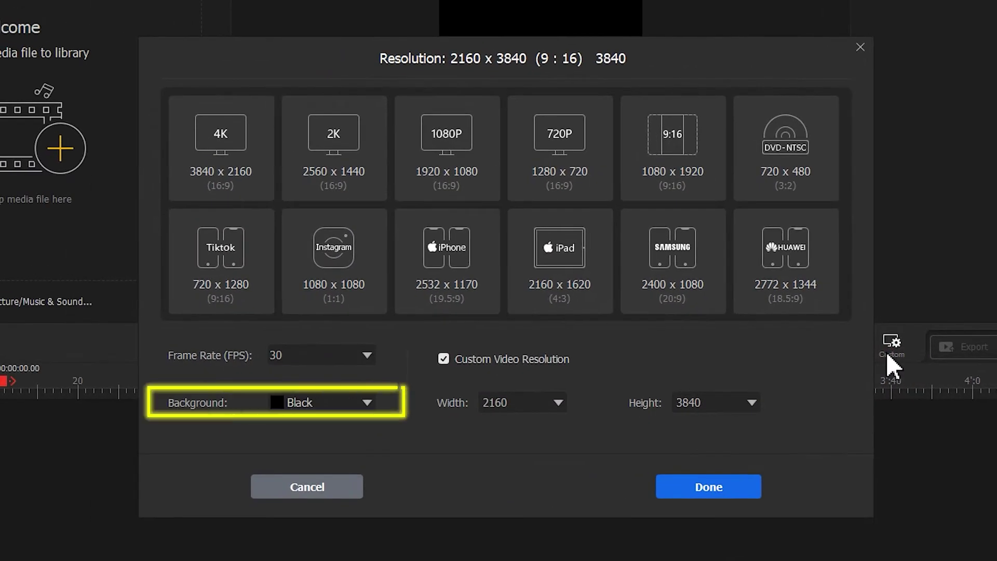
pyautogui.click(366, 402)
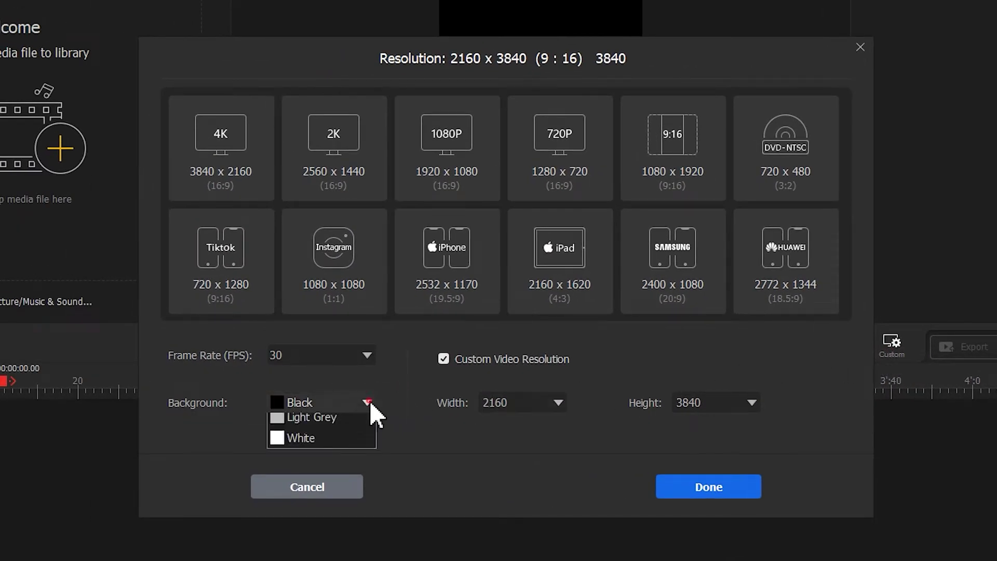
pyautogui.click(330, 532)
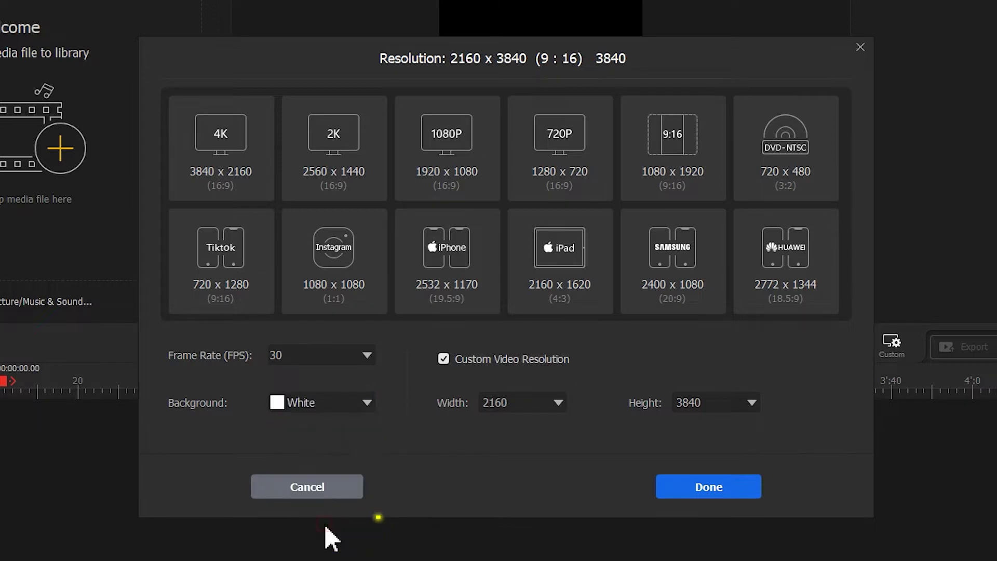
pyautogui.click(692, 491)
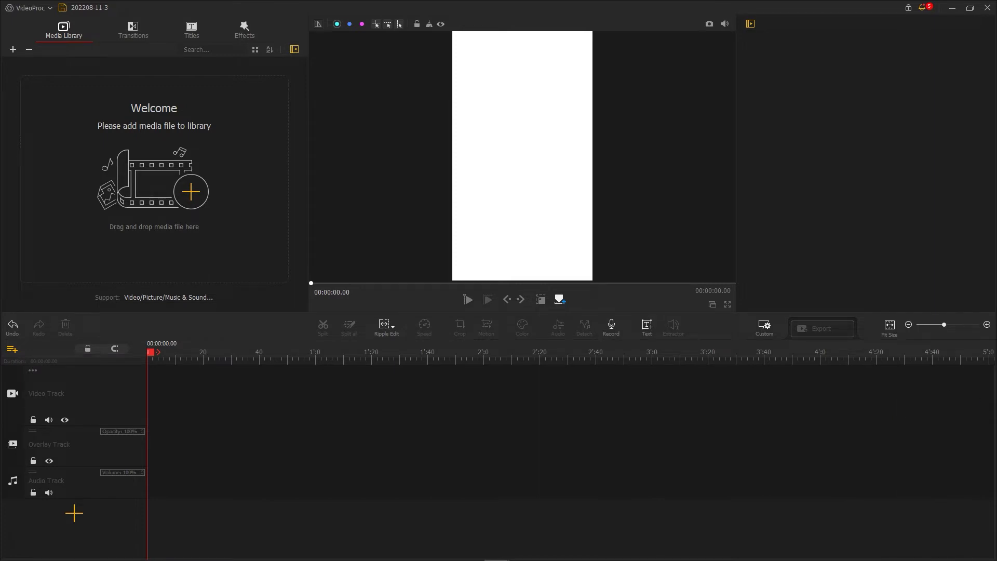
# - Import the video files into the Media Library and turn on canvas guide lines
pyautogui.moveTo(989, 159); pyautogui.dragTo(257, 176)
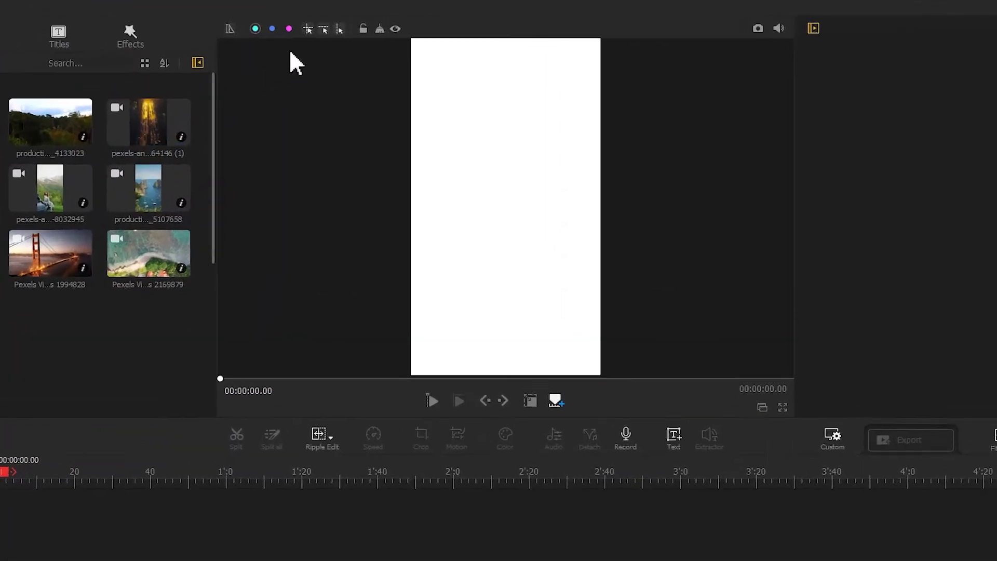
pyautogui.click(255, 37)
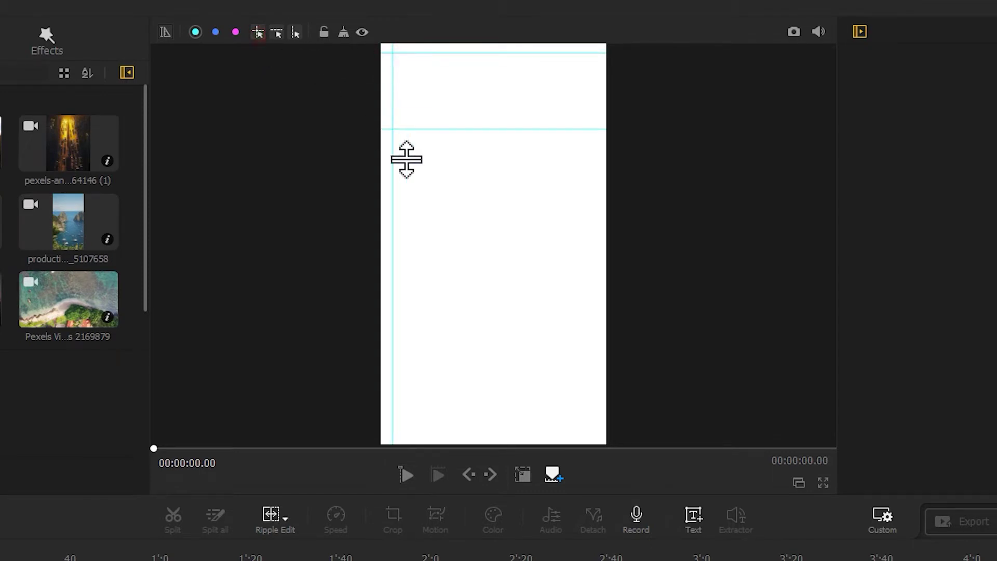
pyautogui.click(594, 436)
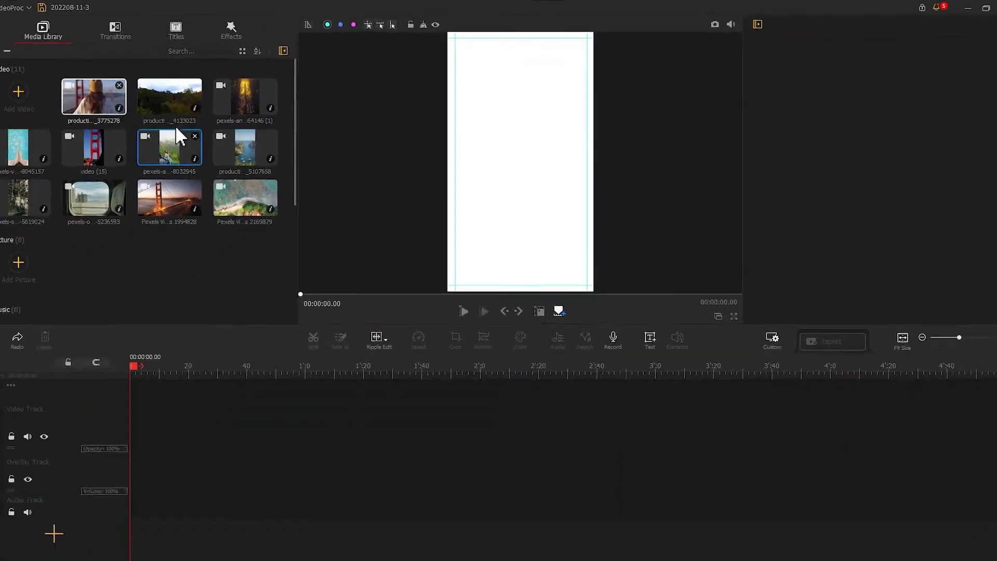
# - Add the first, city road and pool clips as small top and right-column tiles
pyautogui.moveTo(132, 101); pyautogui.dragTo(197, 377)
pyautogui.moveTo(454, 194)
pyautogui.mouseDown()
pyautogui.moveTo(516, 159)
pyautogui.moveTo(516, 75)
pyautogui.mouseUp()
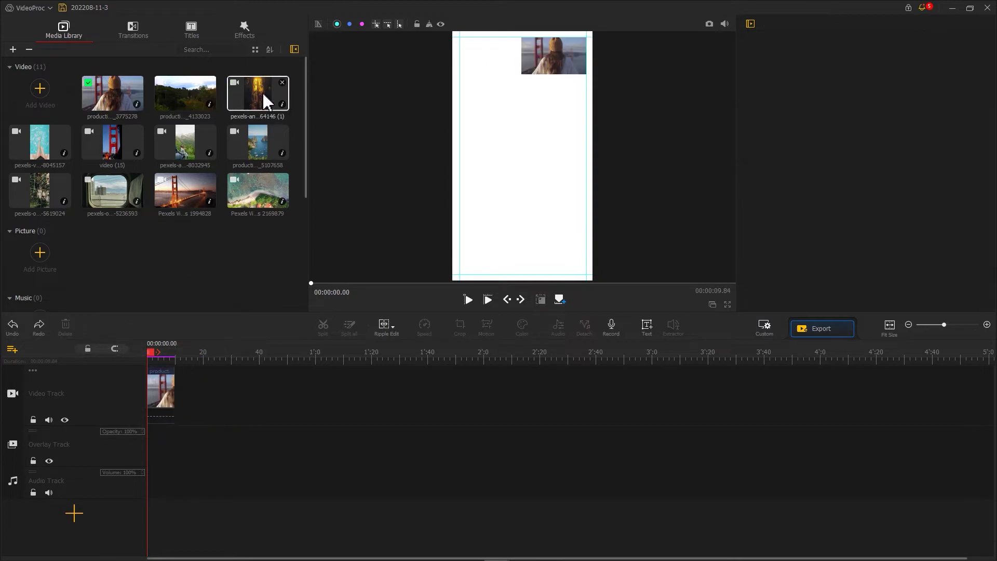
pyautogui.moveTo(263, 99)
pyautogui.mouseDown()
pyautogui.moveTo(26, 356)
pyautogui.moveTo(151, 413)
pyautogui.mouseUp()
pyautogui.moveTo(530, 122); pyautogui.dragTo(514, 116)
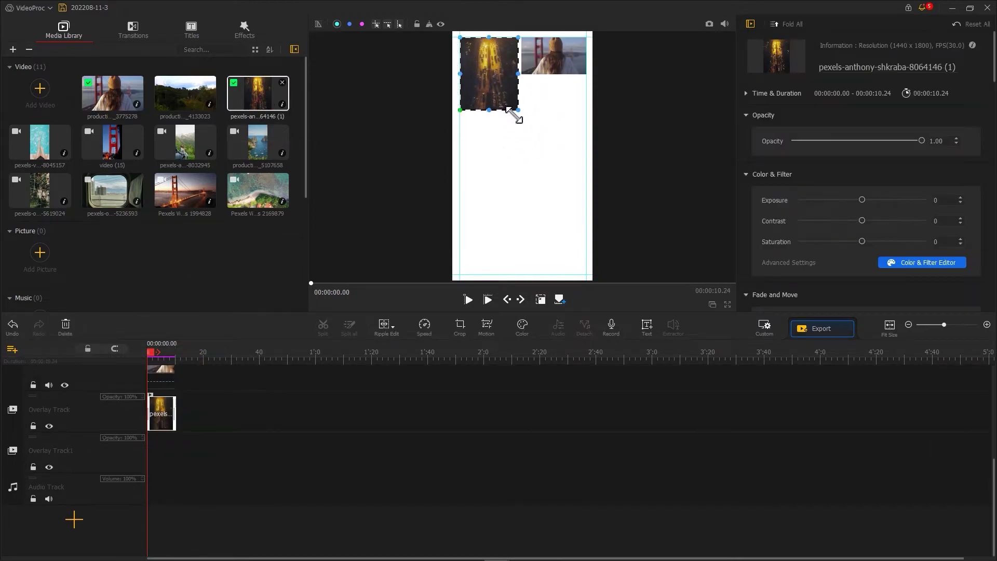
pyautogui.click(47, 154)
pyautogui.click(156, 359)
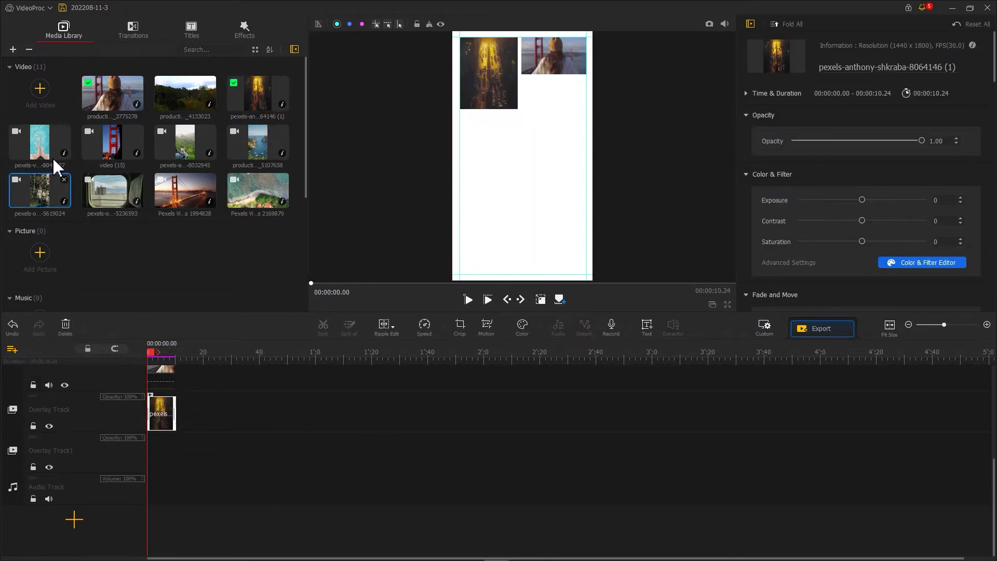
pyautogui.moveTo(54, 167)
pyautogui.mouseDown()
pyautogui.moveTo(18, 351)
pyautogui.moveTo(160, 479)
pyautogui.mouseUp()
pyautogui.moveTo(526, 128); pyautogui.dragTo(555, 109)
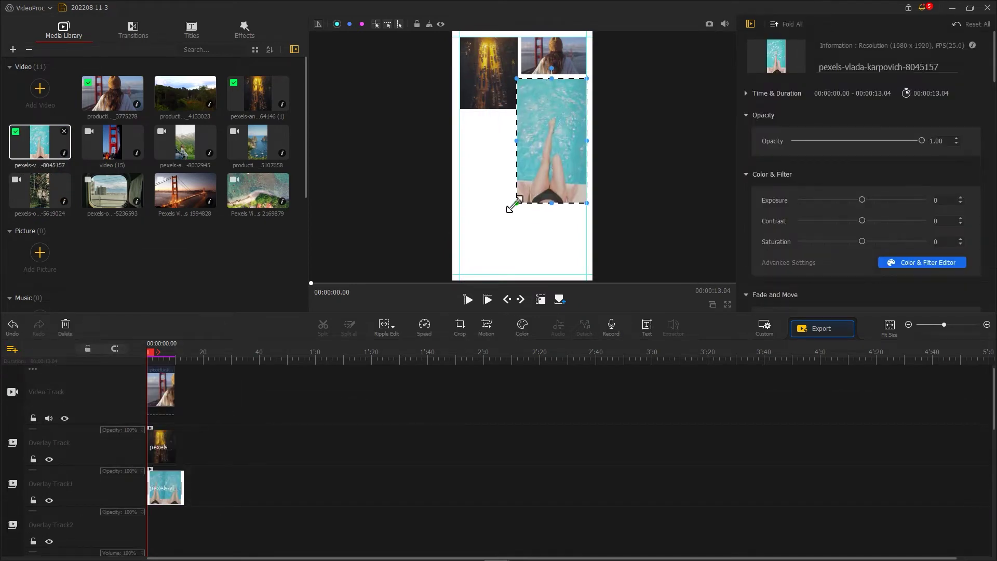
pyautogui.moveTo(512, 204); pyautogui.dragTo(516, 196)
# - Add the Golden Gate, aerial coast and forest clips as small left-column tiles
pyautogui.moveTo(208, 214)
pyautogui.mouseDown()
pyautogui.moveTo(78, 312)
pyautogui.moveTo(151, 467)
pyautogui.mouseUp()
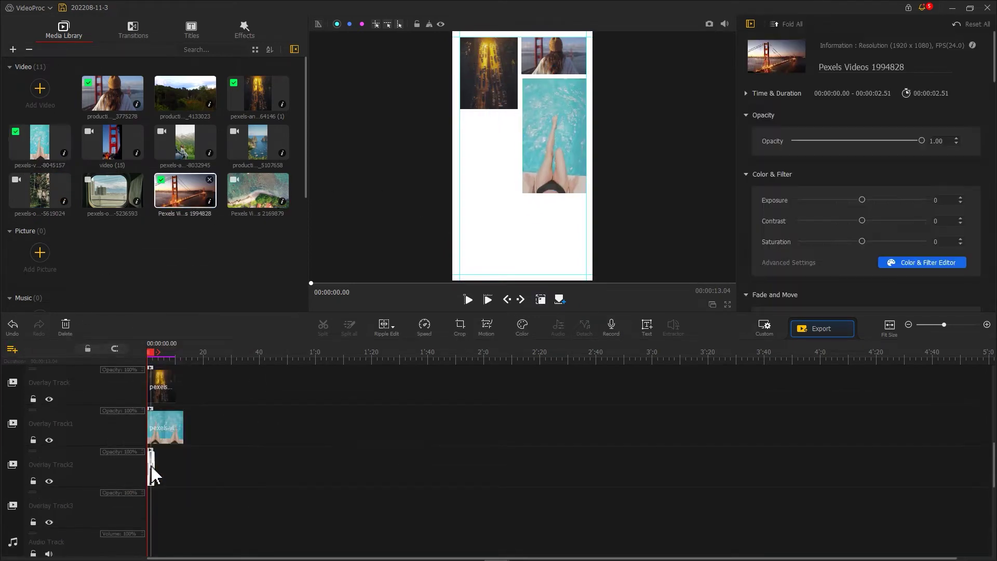
pyautogui.moveTo(522, 167)
pyautogui.mouseDown()
pyautogui.moveTo(490, 138)
pyautogui.moveTo(521, 152)
pyautogui.moveTo(511, 139)
pyautogui.mouseUp()
pyautogui.moveTo(258, 191)
pyautogui.mouseDown()
pyautogui.moveTo(137, 468)
pyautogui.moveTo(200, 468)
pyautogui.mouseUp()
pyautogui.moveTo(563, 189); pyautogui.dragTo(521, 187)
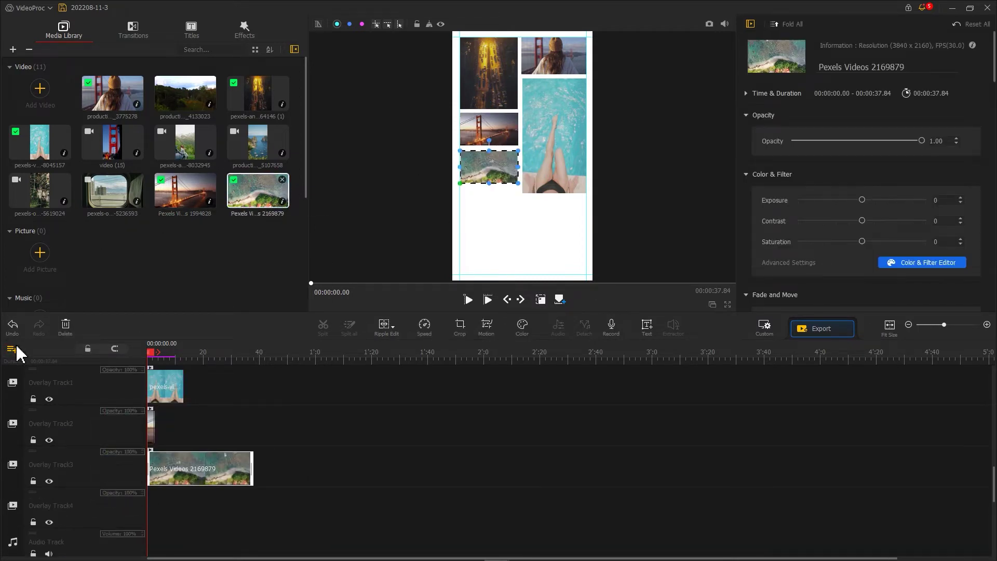
pyautogui.moveTo(39, 191)
pyautogui.mouseDown()
pyautogui.moveTo(174, 407)
pyautogui.moveTo(156, 468)
pyautogui.mouseUp()
pyautogui.moveTo(560, 92)
pyautogui.mouseDown()
pyautogui.moveTo(519, 152)
pyautogui.moveTo(514, 184)
pyautogui.moveTo(518, 173)
pyautogui.mouseUp()
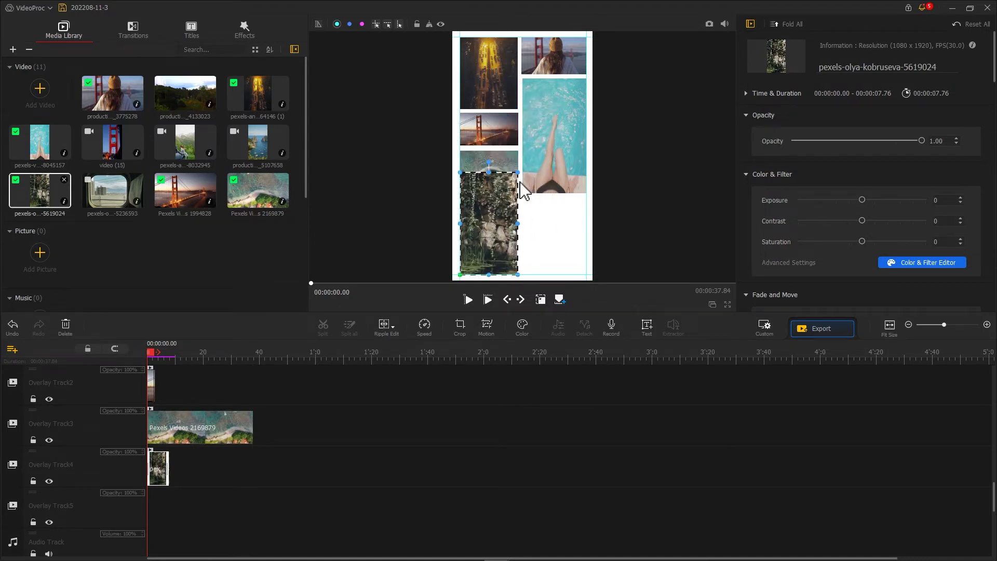
# - Crop the top off the forest clip and nudge it down in its cell
pyautogui.click(458, 327)
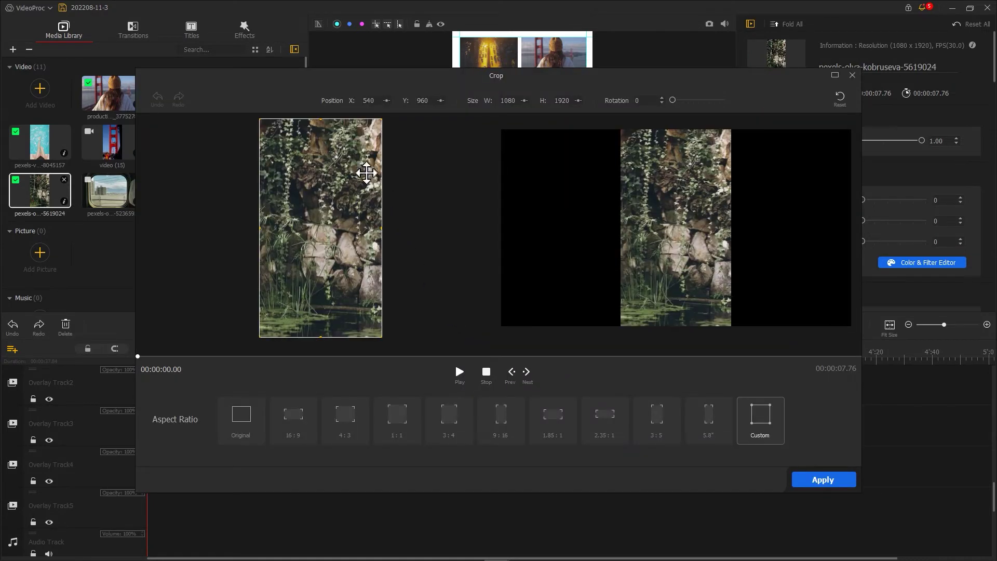
pyautogui.moveTo(320, 119); pyautogui.dragTo(325, 170)
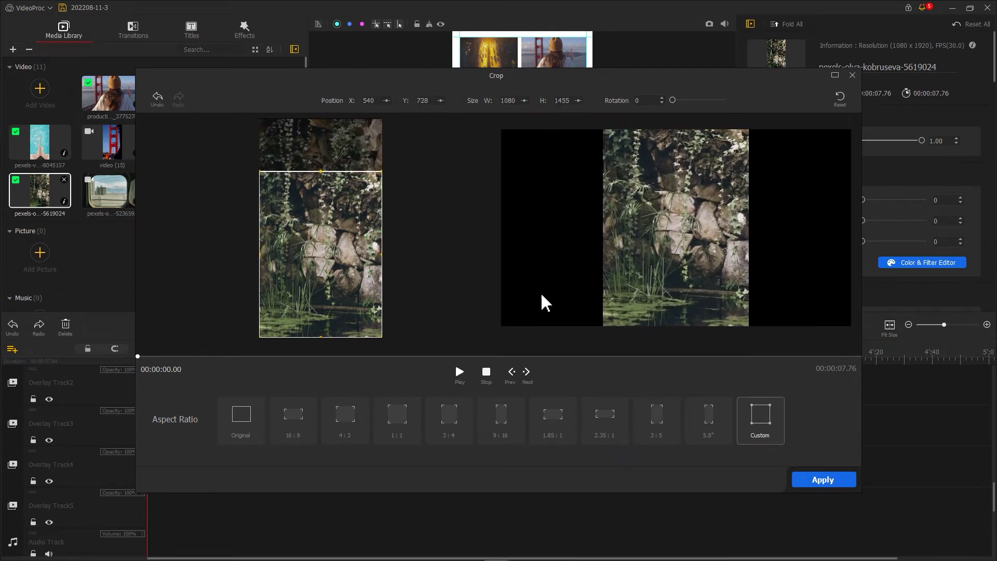
pyautogui.click(824, 478)
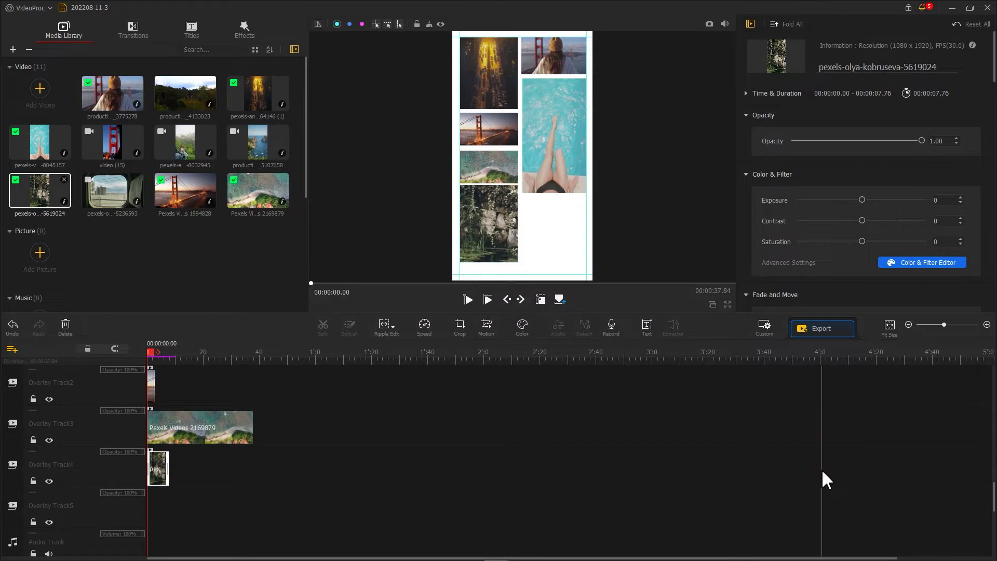
pyautogui.moveTo(501, 237); pyautogui.dragTo(501, 242)
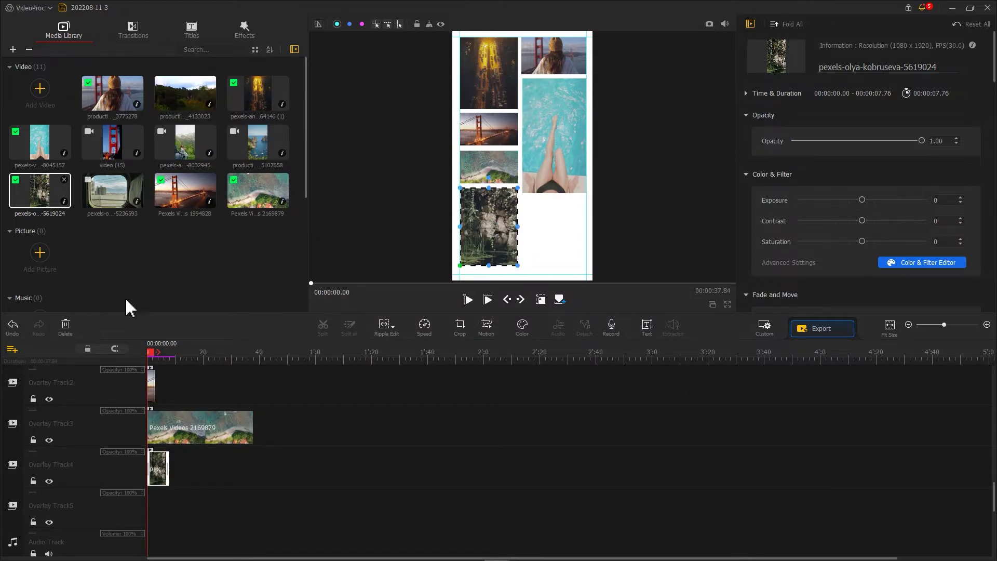
# - Add the coastal cliffs clip on Overlay Track5, crop its top, and place it lower-right
pyautogui.moveTo(257, 145); pyautogui.dragTo(167, 468)
pyautogui.moveTo(516, 187); pyautogui.dragTo(545, 240)
pyautogui.click(460, 328)
pyautogui.moveTo(324, 125); pyautogui.dragTo(327, 178)
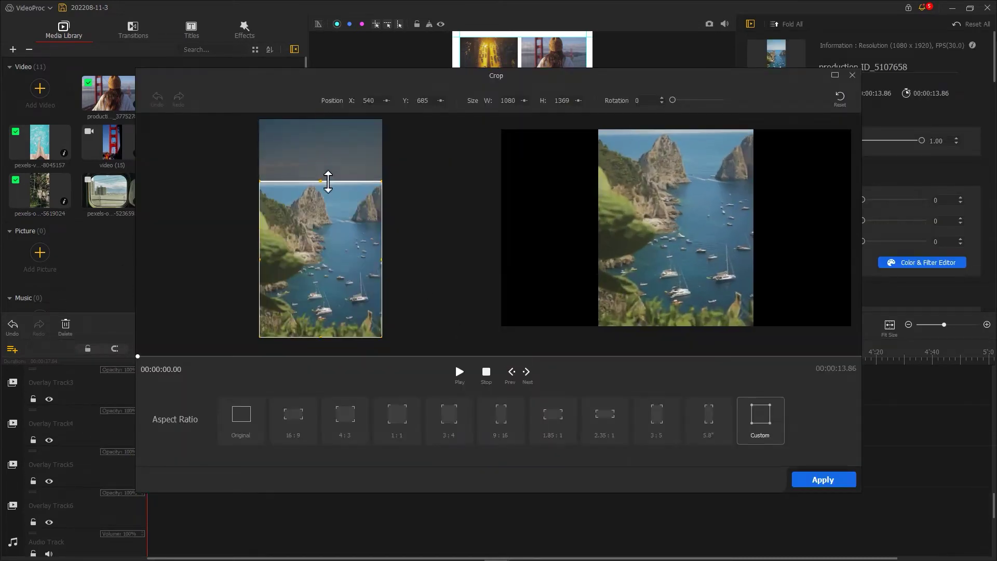
pyautogui.click(821, 478)
pyautogui.moveTo(545, 226); pyautogui.dragTo(549, 215)
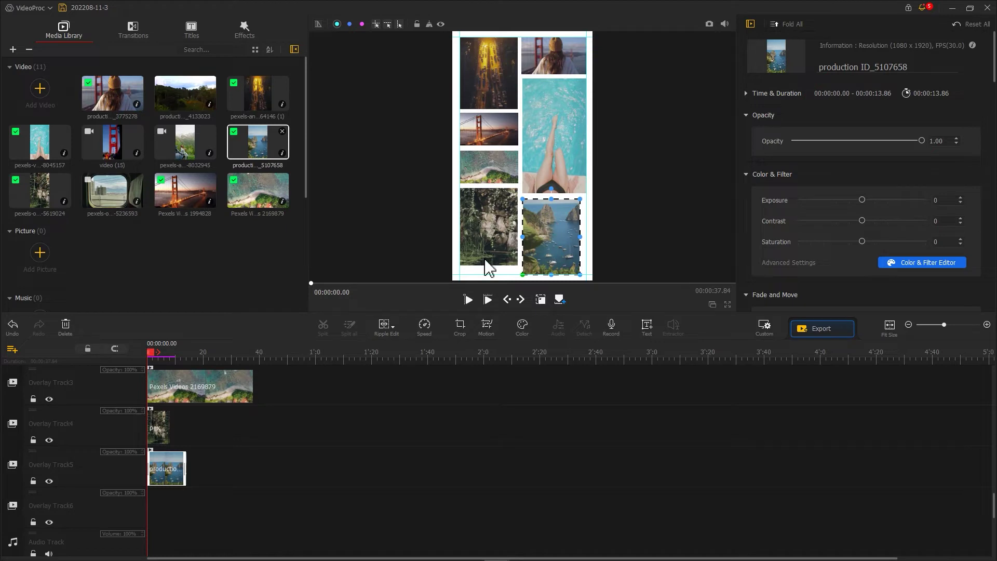
pyautogui.scroll(3, 264, 425)
pyautogui.scroll(2, 261, 427)
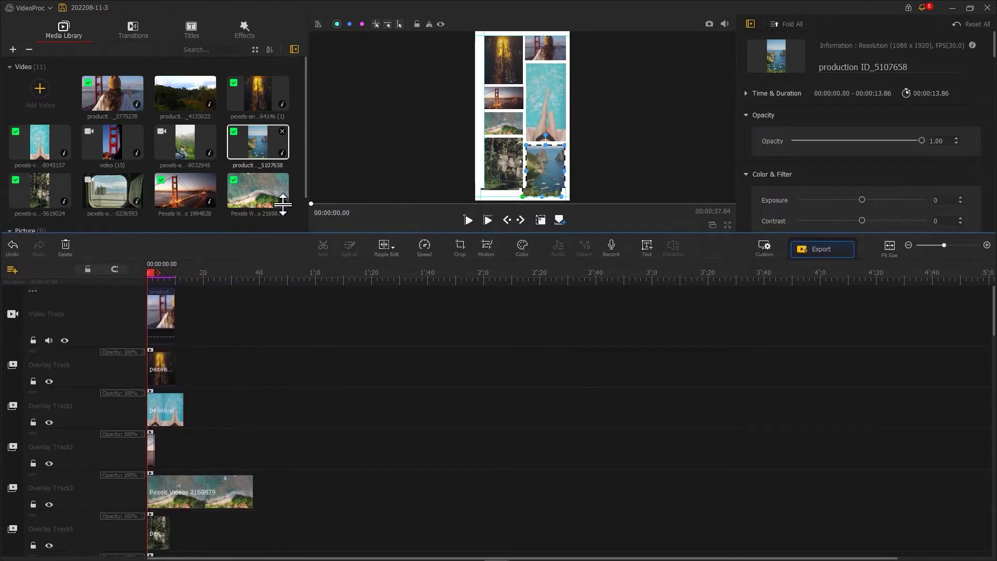
# - Enlarge the timeline and shorten the end of the Pexels Videos 2169879 clip
pyautogui.moveTo(269, 308); pyautogui.dragTo(283, 171)
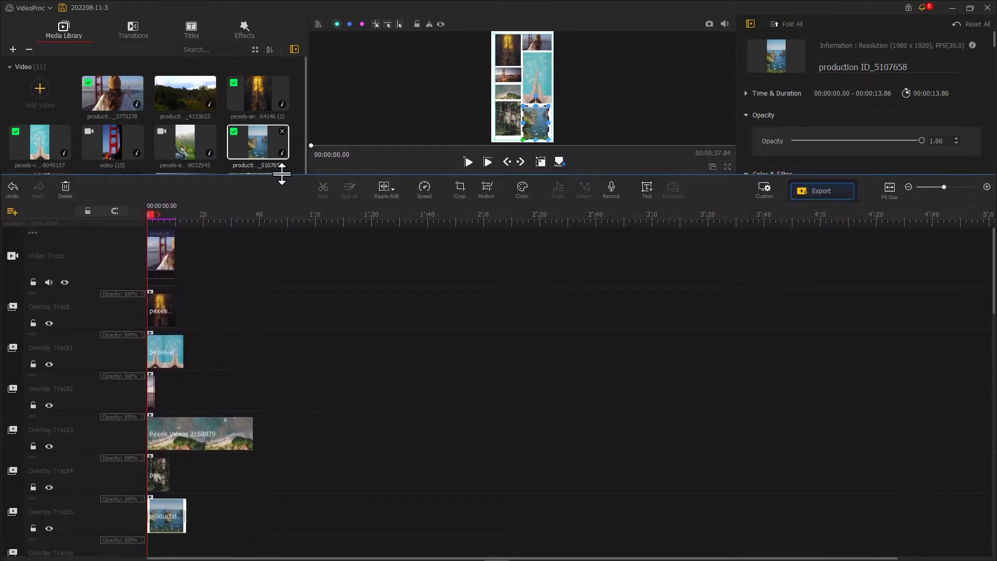
pyautogui.click(249, 421)
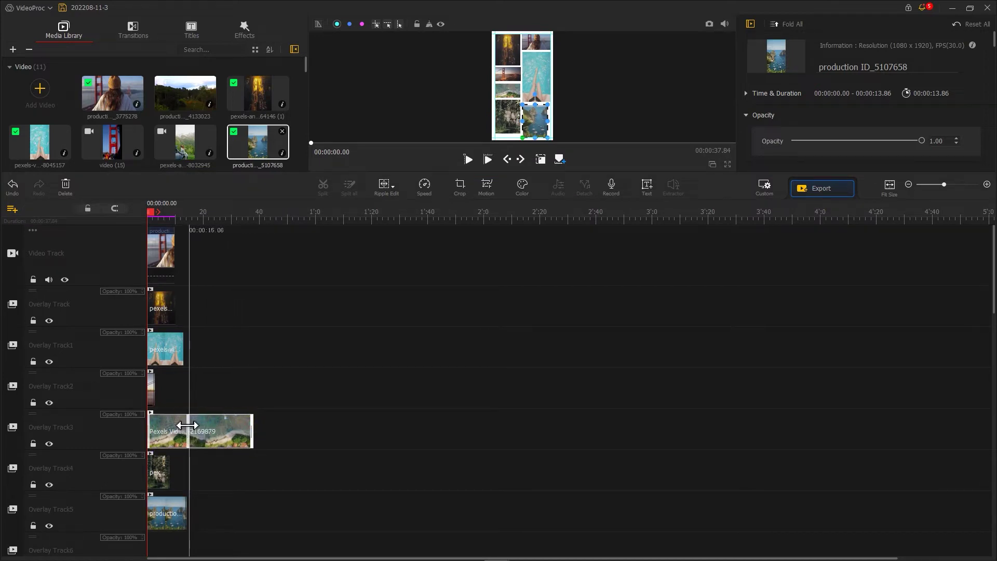
pyautogui.moveTo(185, 426); pyautogui.dragTo(186, 426)
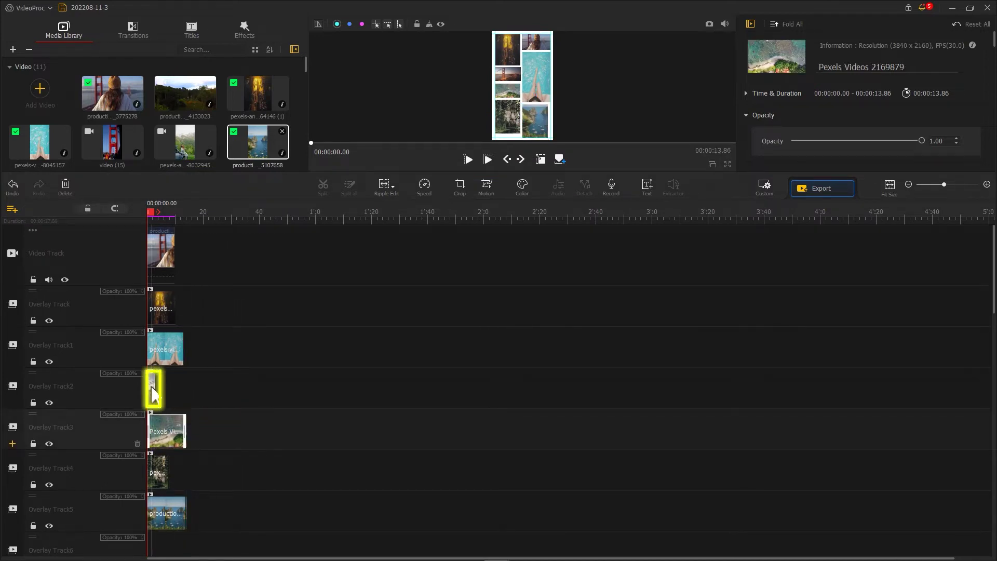
# - Copy the Golden Gate clip and paste several copies end to end on its track
pyautogui.rightClick(151, 390)
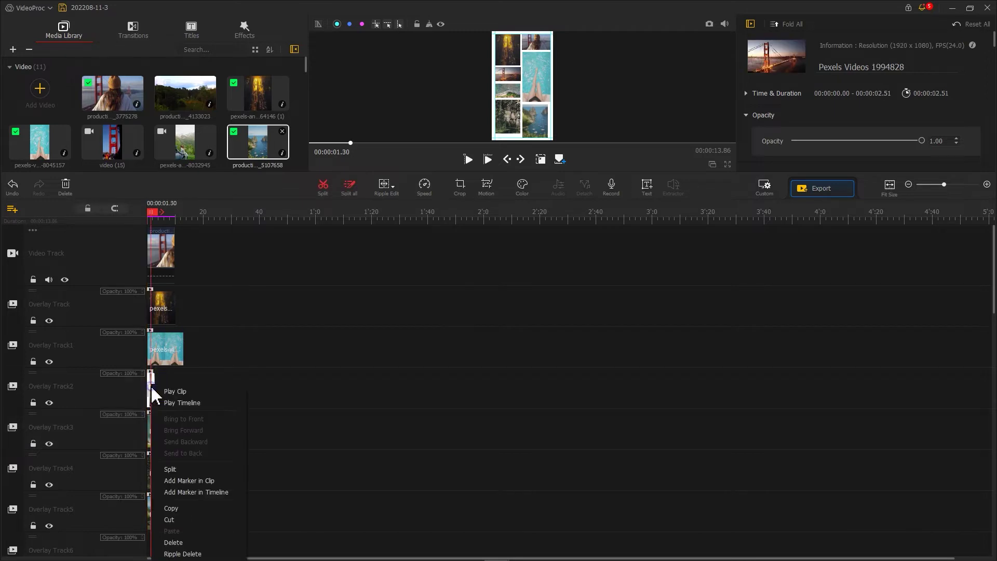
pyautogui.click(195, 508)
pyautogui.rightClick(170, 390)
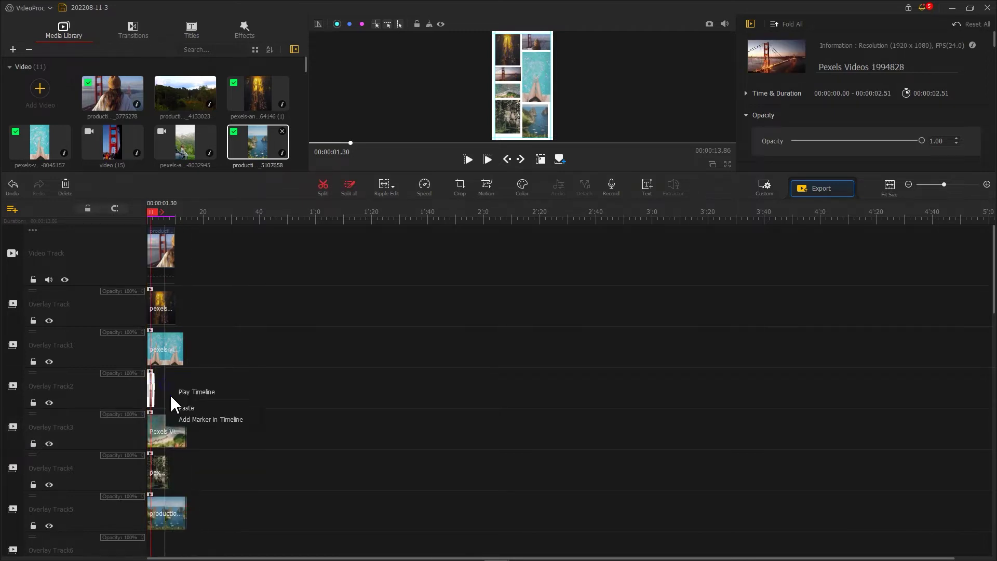
pyautogui.click(175, 433)
pyautogui.moveTo(166, 217); pyautogui.dragTo(514, 224)
pyautogui.rightClick(272, 389)
pyautogui.click(278, 434)
pyautogui.rightClick(323, 394)
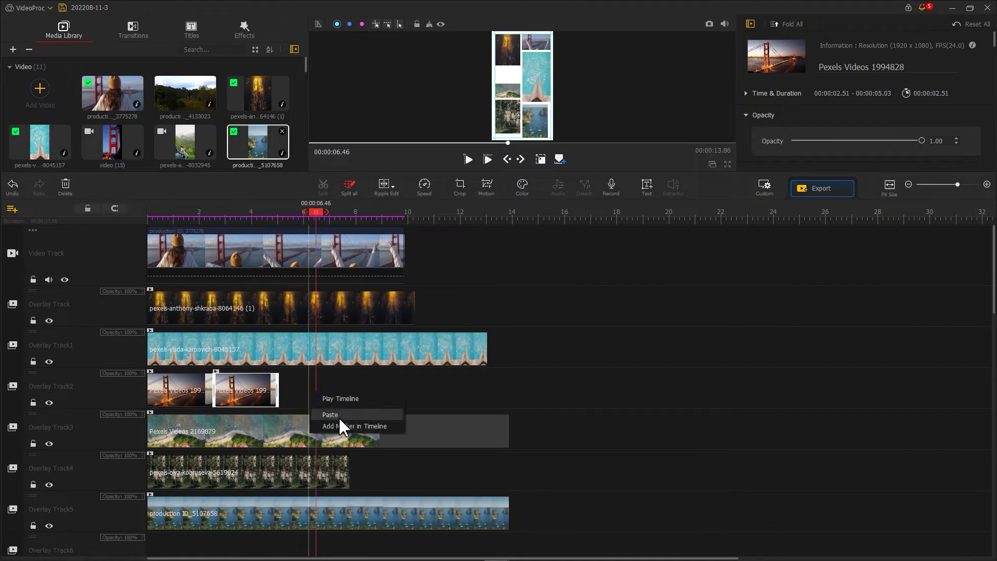
pyautogui.click(333, 418)
pyautogui.rightClick(374, 390)
pyautogui.click(356, 392)
pyautogui.rightClick(412, 390)
pyautogui.click(421, 419)
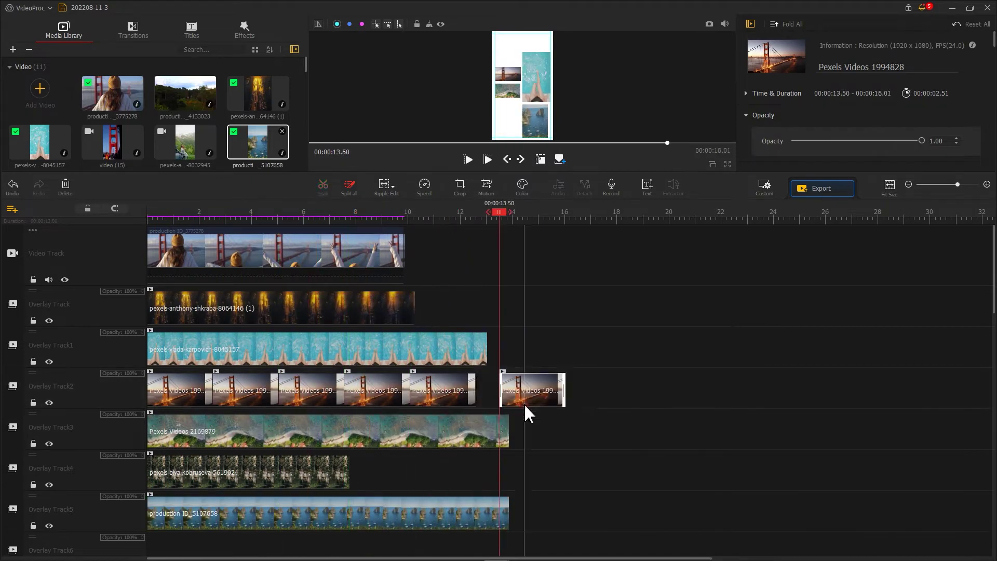
# - Paste a pexels-anthony clip copy after the original and trim its end to match
pyautogui.rightClick(379, 312)
pyautogui.click(401, 422)
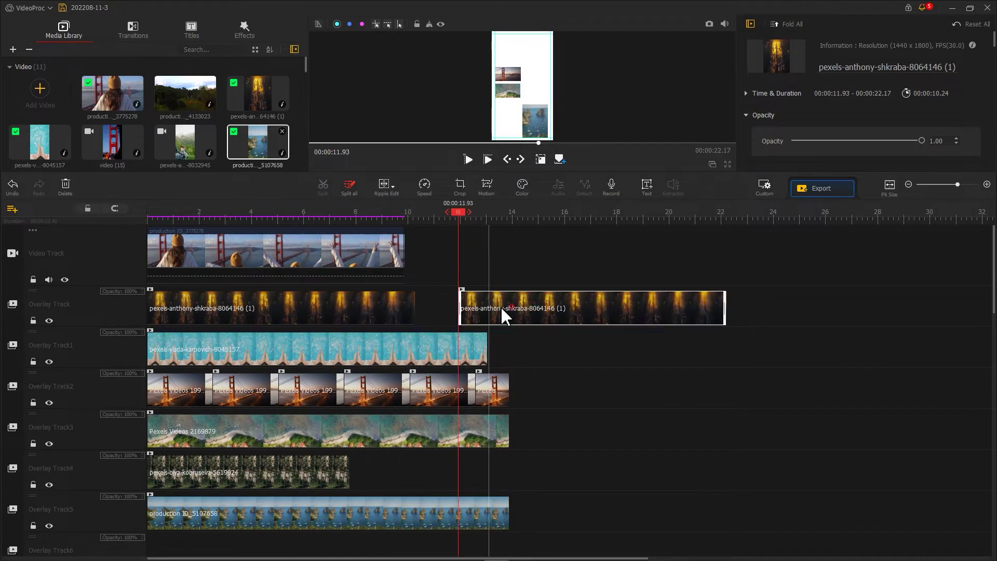
pyautogui.moveTo(503, 316); pyautogui.dragTo(494, 301)
pyautogui.moveTo(504, 424); pyautogui.dragTo(487, 425)
# - Trim the forest clip, paste a copy after it, and trim the copy to match
pyautogui.click(506, 513)
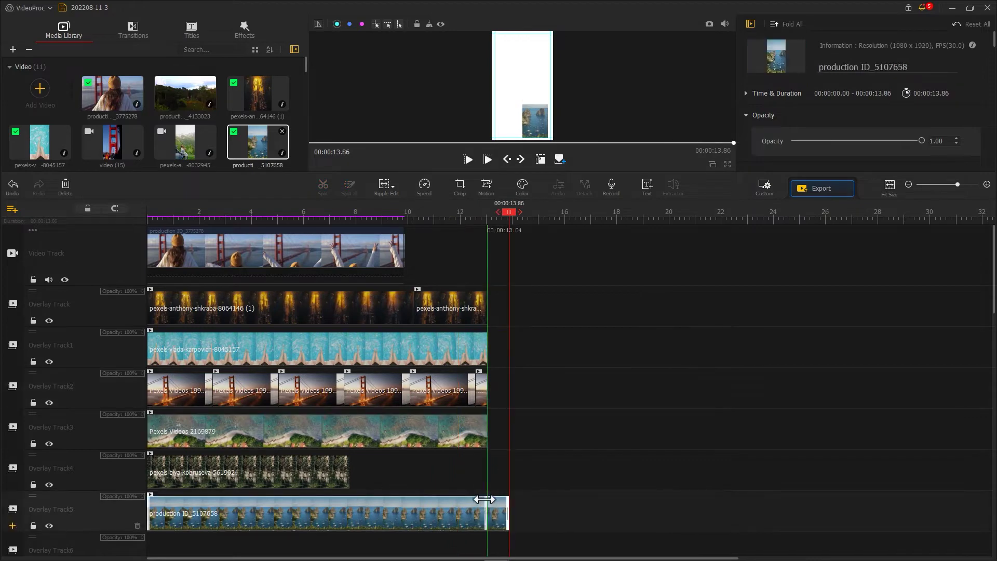
pyautogui.moveTo(509, 513); pyautogui.dragTo(487, 513)
pyautogui.rightClick(311, 472)
pyautogui.click(339, 518)
pyautogui.moveTo(387, 481); pyautogui.dragTo(371, 481)
pyautogui.moveTo(550, 472); pyautogui.dragTo(487, 472)
# - Copy the main background clip, trim the copy to end at 13.04, and save the project
pyautogui.rightClick(323, 270)
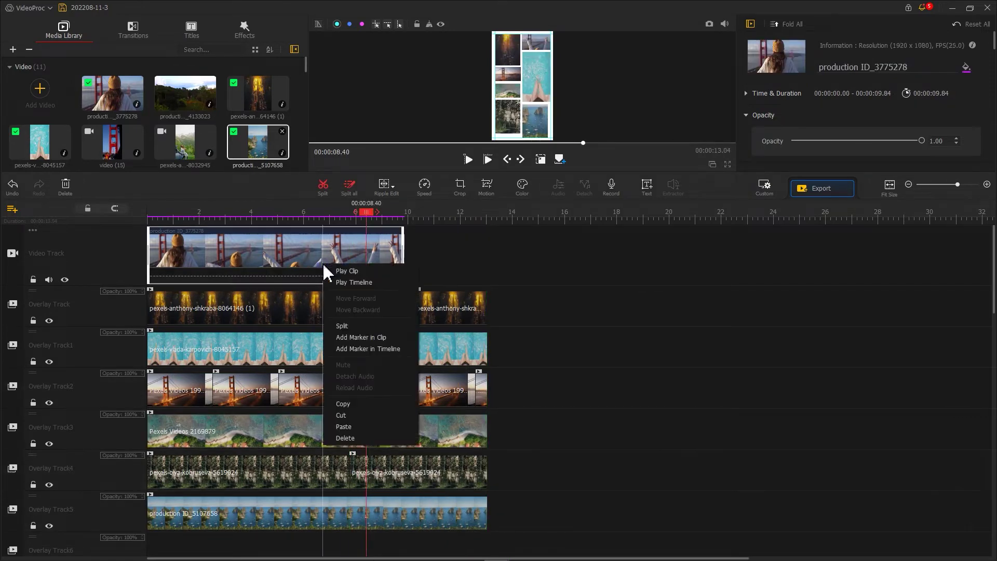
pyautogui.click(335, 405)
pyautogui.rightClick(430, 252)
pyautogui.click(459, 278)
pyautogui.moveTo(659, 254); pyautogui.dragTo(486, 245)
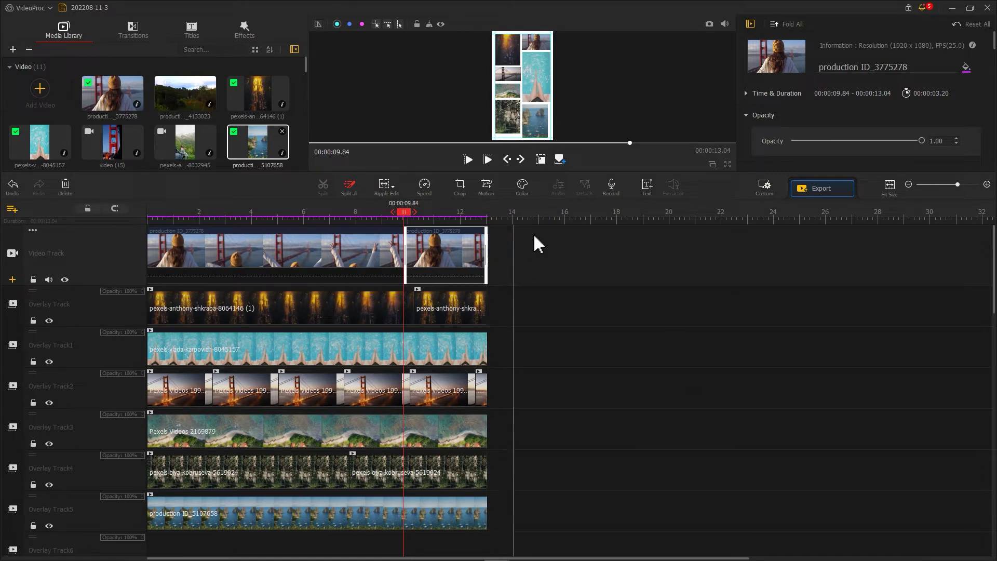
pyautogui.click(814, 187)
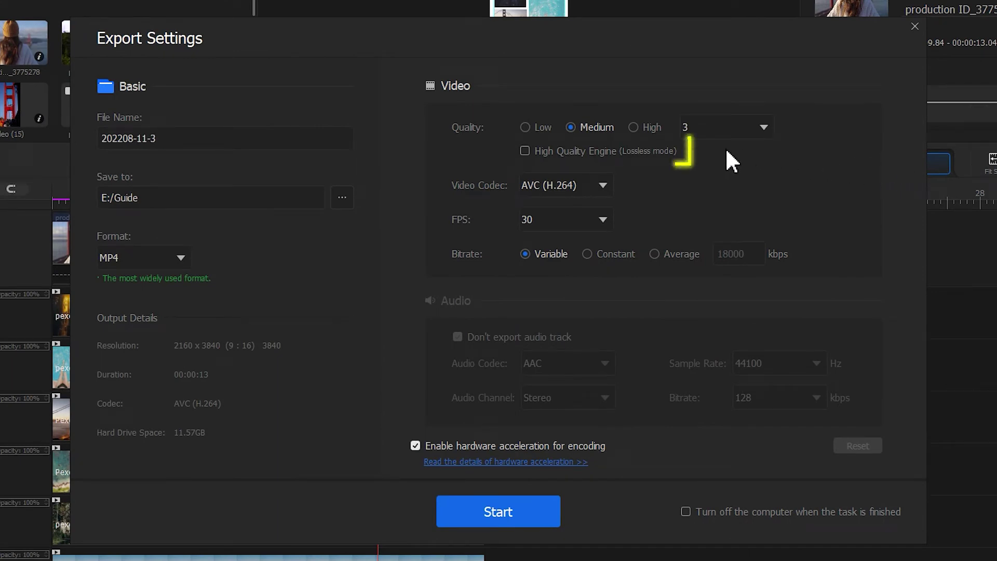
# - Tick High Quality Engine (Lossless mode) in the export settings
pyautogui.click(525, 151)
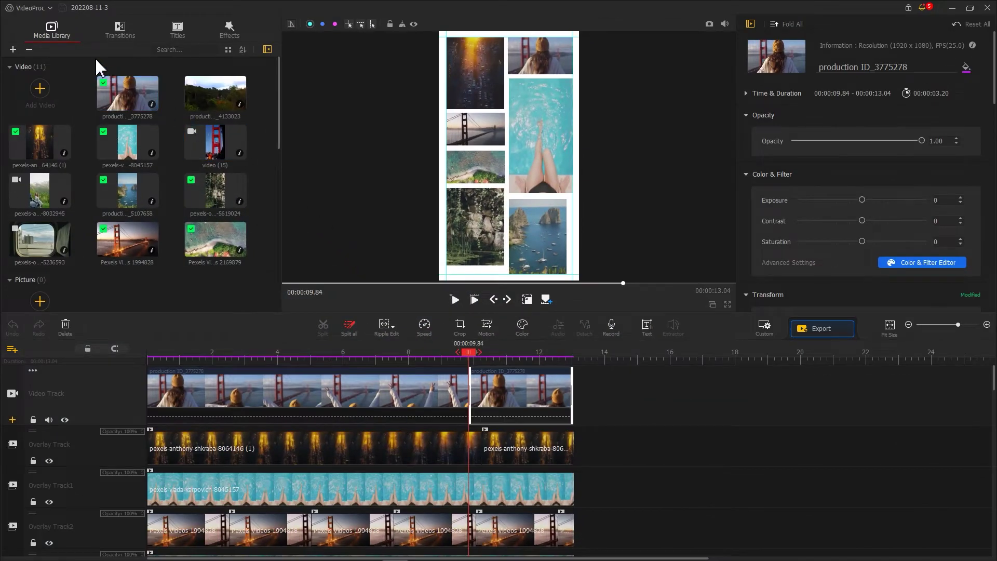
# - Start a new project using the 1920 x 1080 (16:9) 1080P preset instead of custom resolution
pyautogui.click(36, 9)
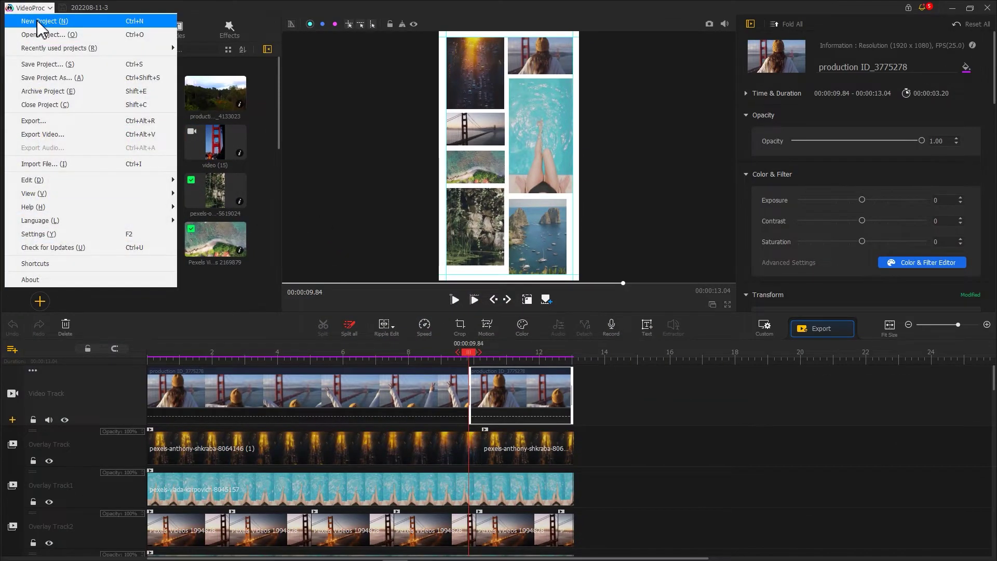
pyautogui.click(38, 22)
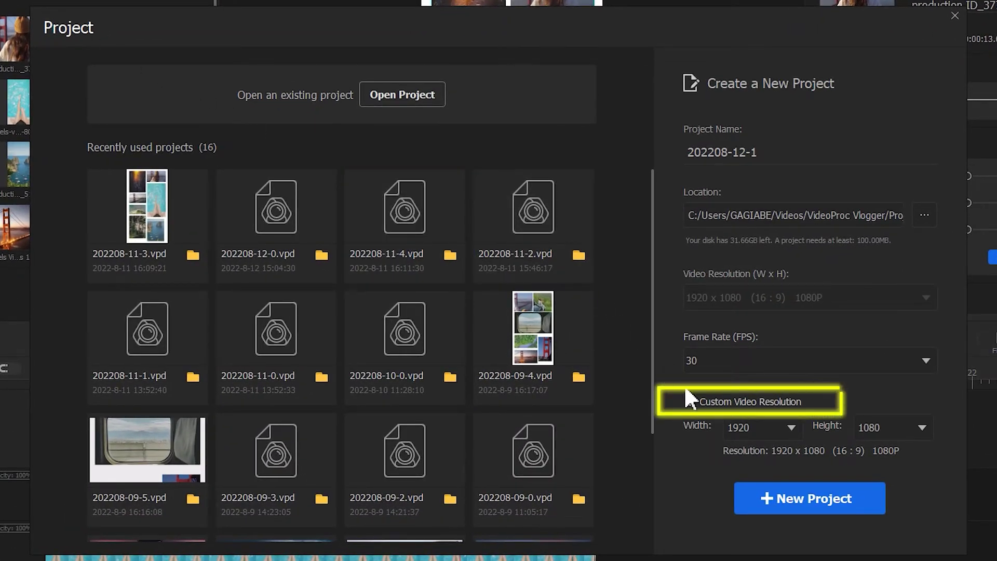
pyautogui.click(689, 400)
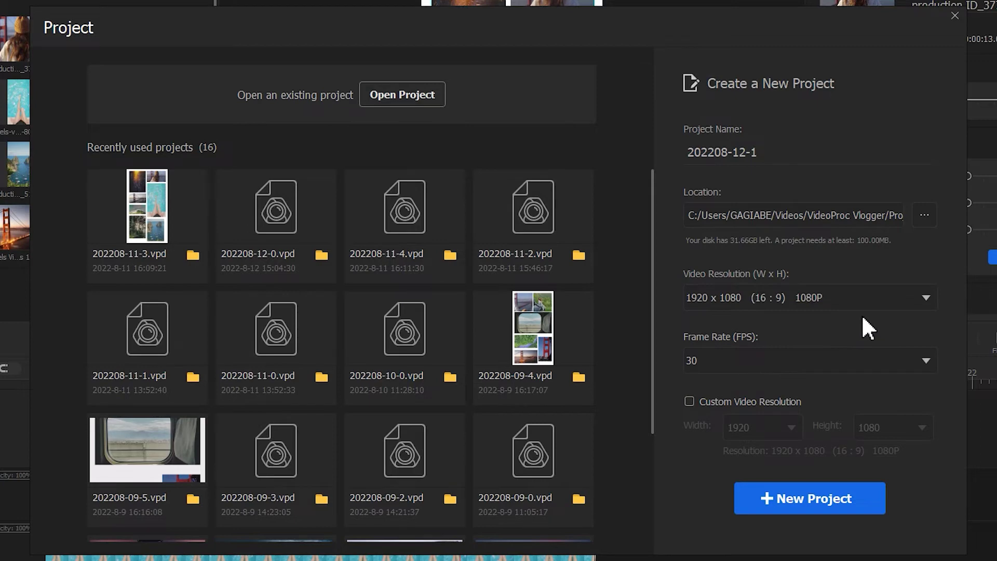
pyautogui.click(923, 298)
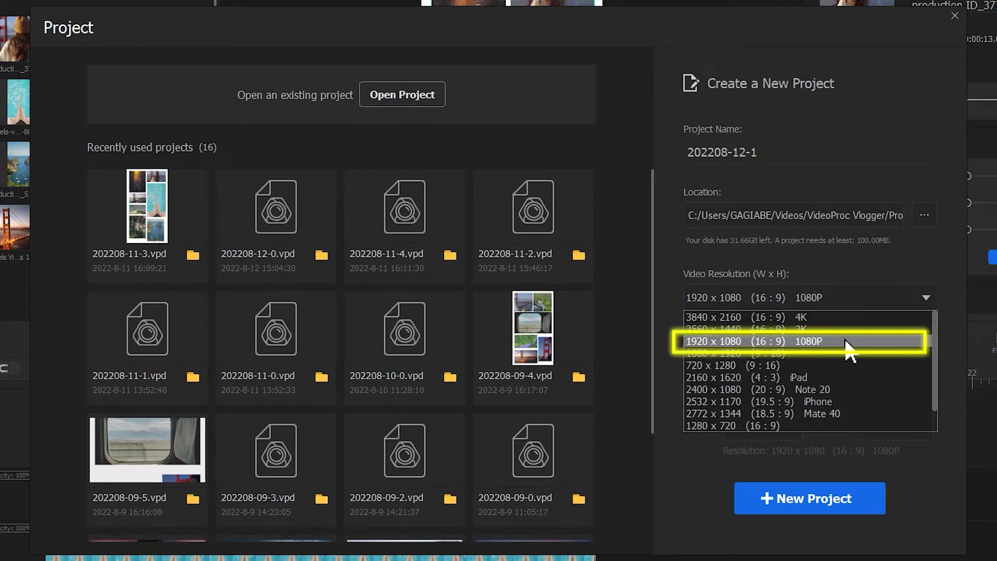
pyautogui.click(848, 342)
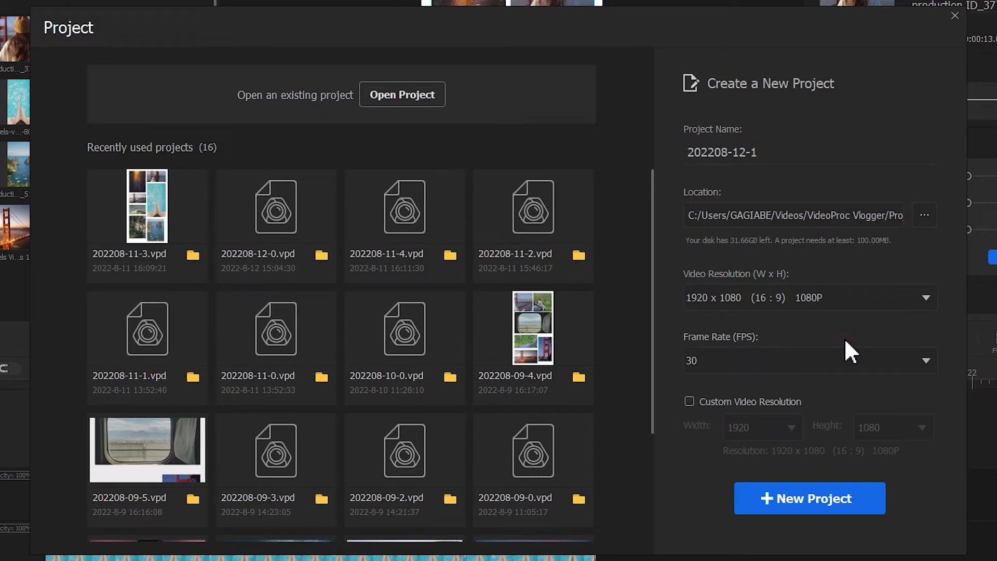
pyautogui.click(837, 494)
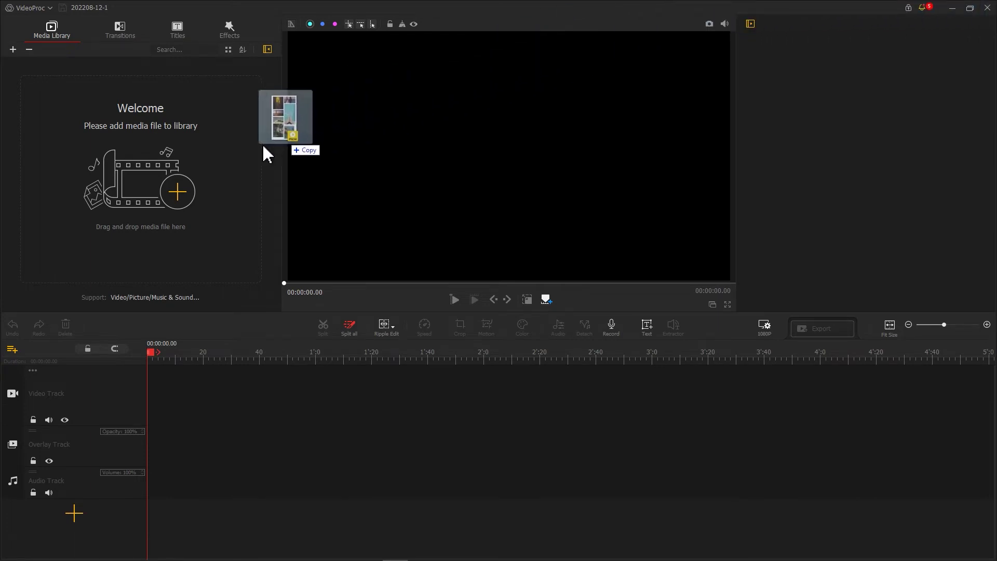
# - Import 202208-11-3, place it on the Video Track, and open Motion keyframe editing
pyautogui.moveTo(996, 15); pyautogui.dragTo(225, 166)
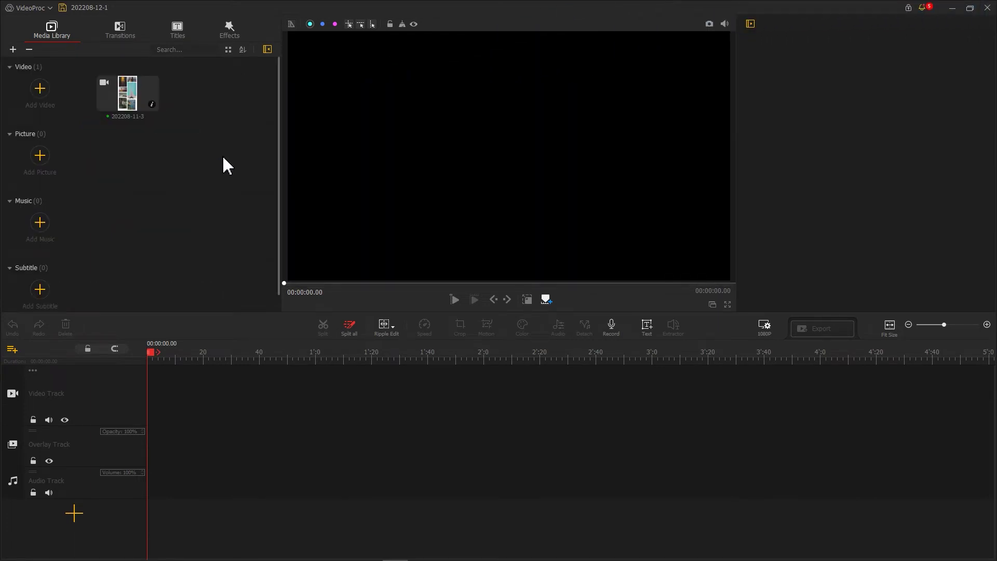
pyautogui.moveTo(140, 108); pyautogui.dragTo(195, 374)
pyautogui.moveTo(252, 361)
pyautogui.mouseDown()
pyautogui.moveTo(828, 334)
pyautogui.moveTo(837, 342)
pyautogui.mouseUp()
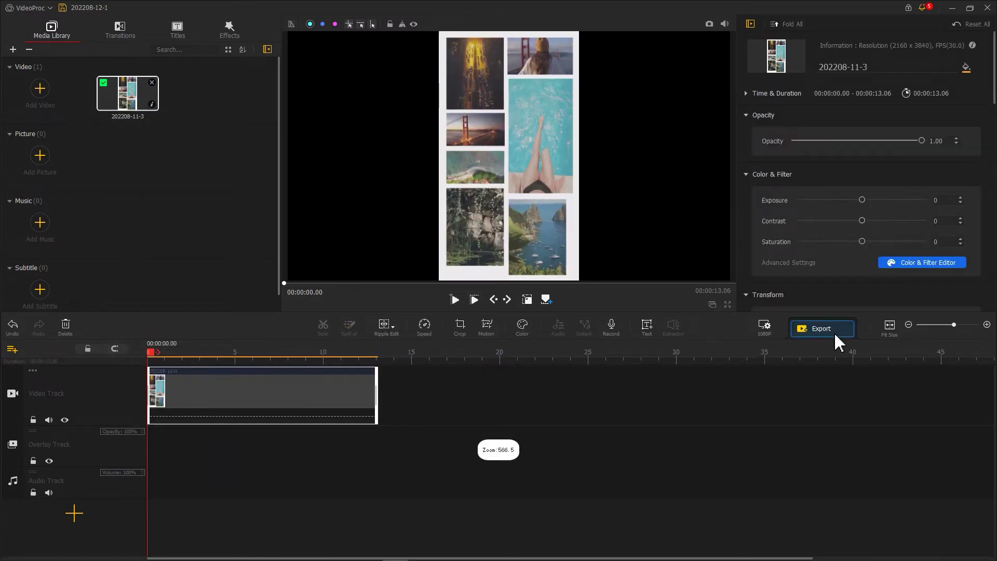
pyautogui.click(497, 332)
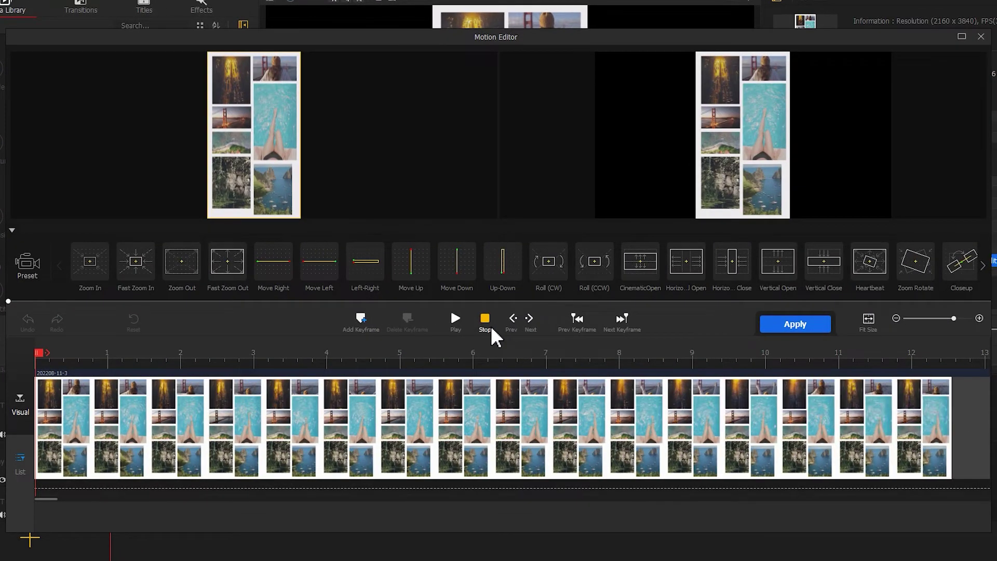
# - Add a keyframe at the clip start and set its Frame Control aspect ratio to 16:9
pyautogui.click(361, 320)
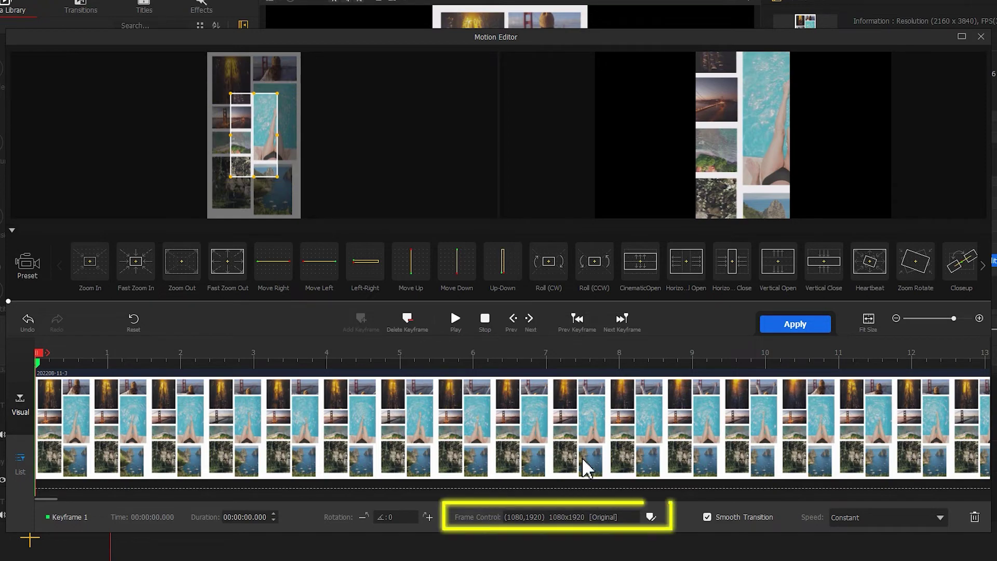
pyautogui.click(651, 518)
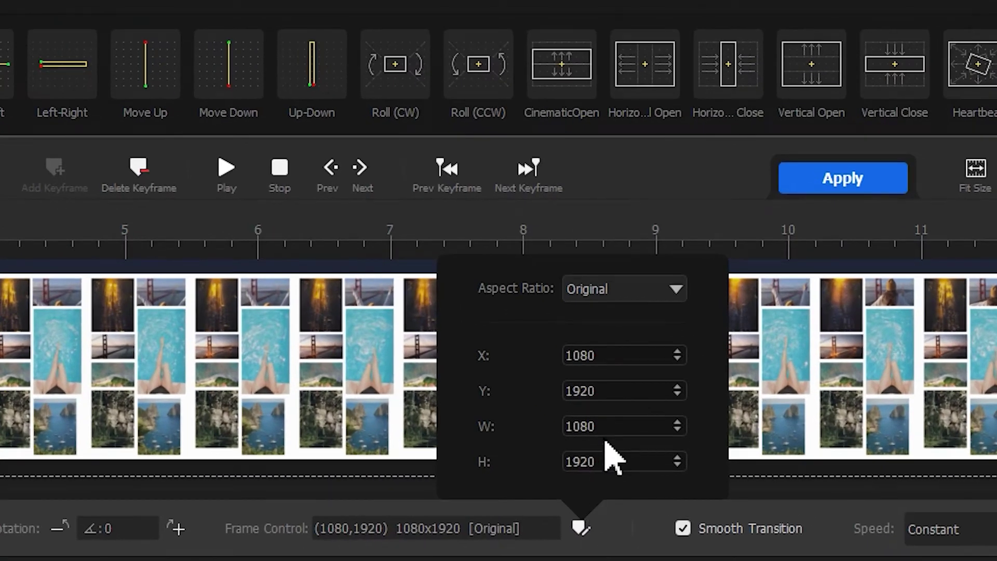
pyautogui.click(675, 288)
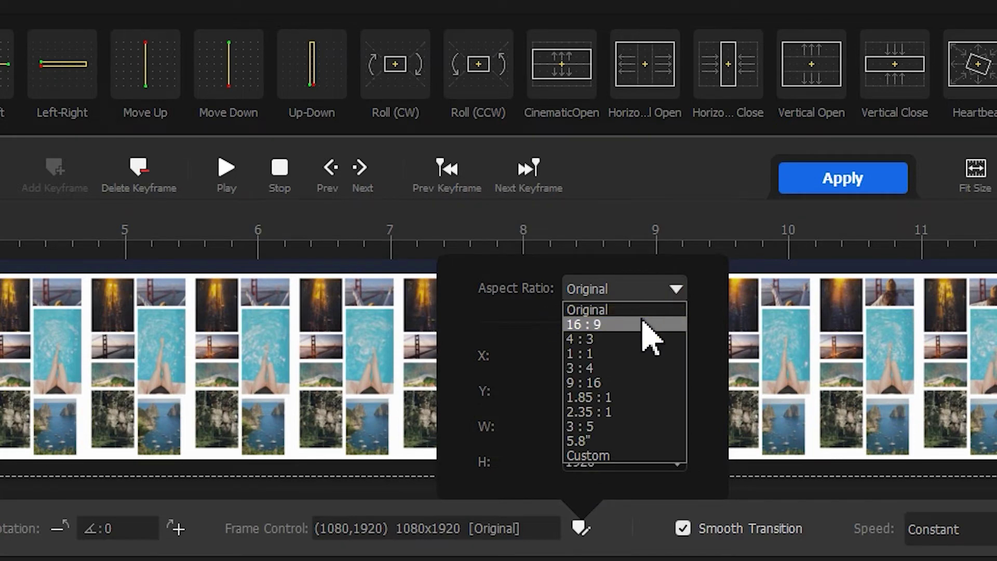
pyautogui.click(643, 323)
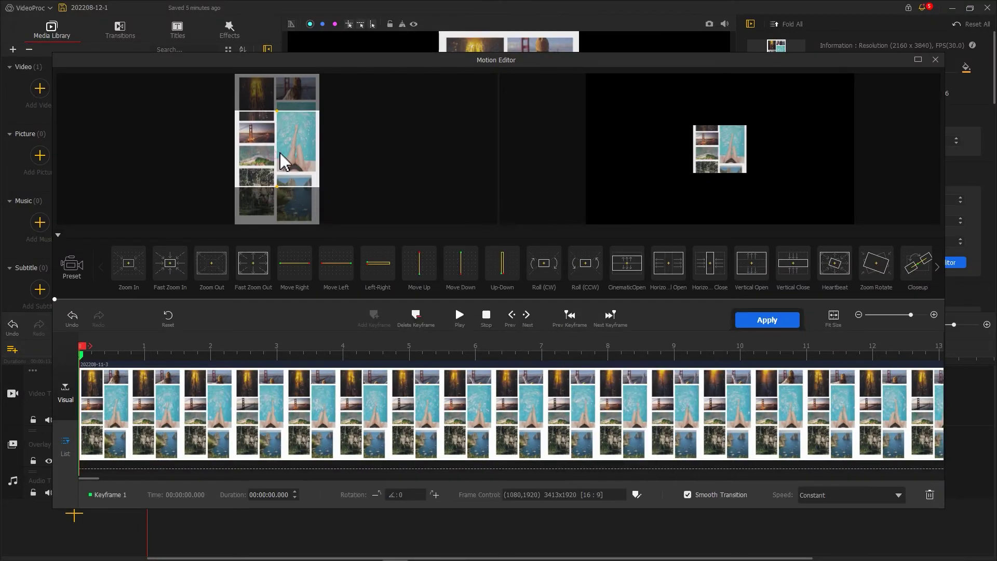
# - Frame the crop box tightly over the collage's top photos for the starting view
pyautogui.moveTo(277, 164); pyautogui.dragTo(325, 148)
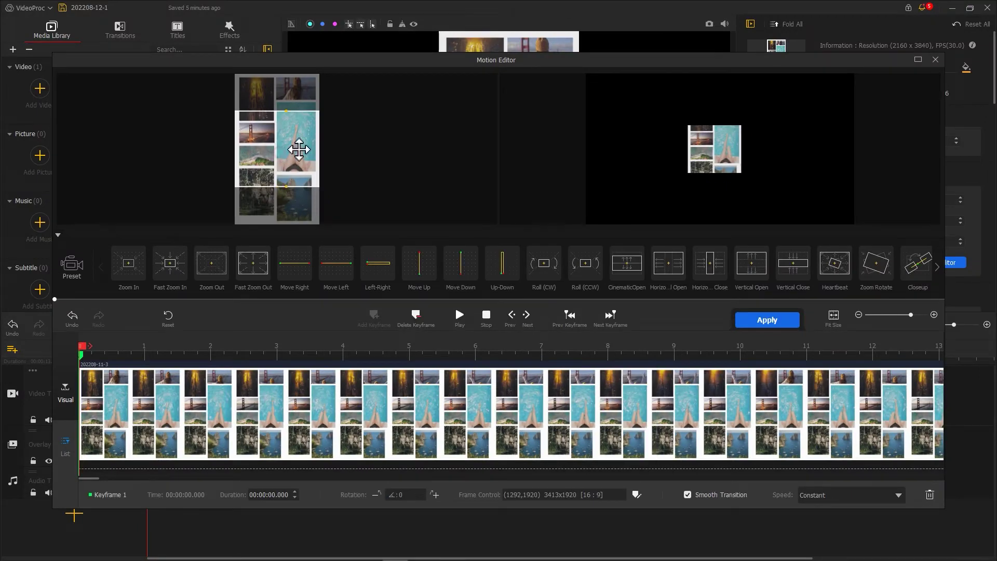
pyautogui.moveTo(254, 186); pyautogui.dragTo(253, 122)
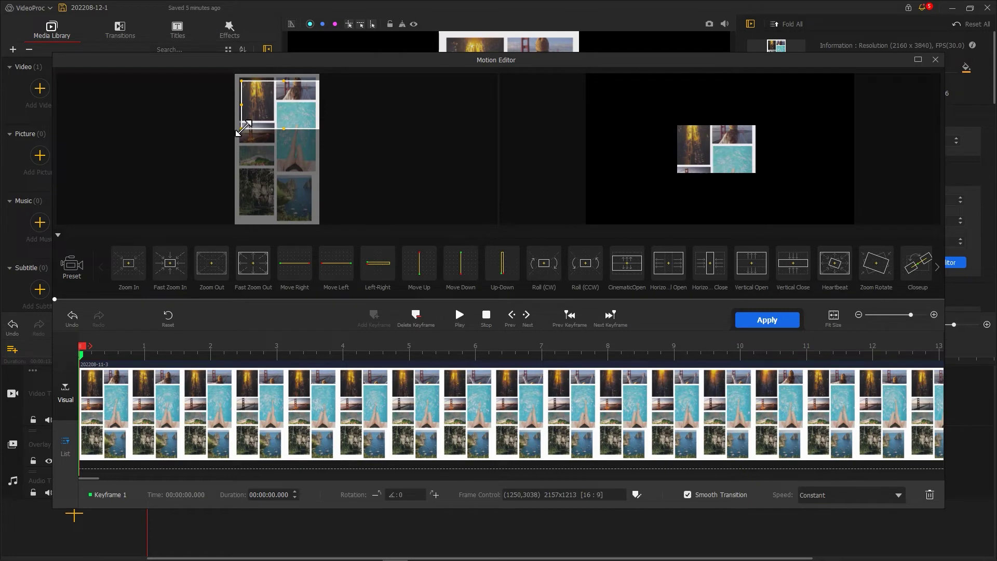
pyautogui.moveTo(243, 126)
pyautogui.mouseDown()
pyautogui.moveTo(271, 110)
pyautogui.moveTo(241, 121)
pyautogui.mouseUp()
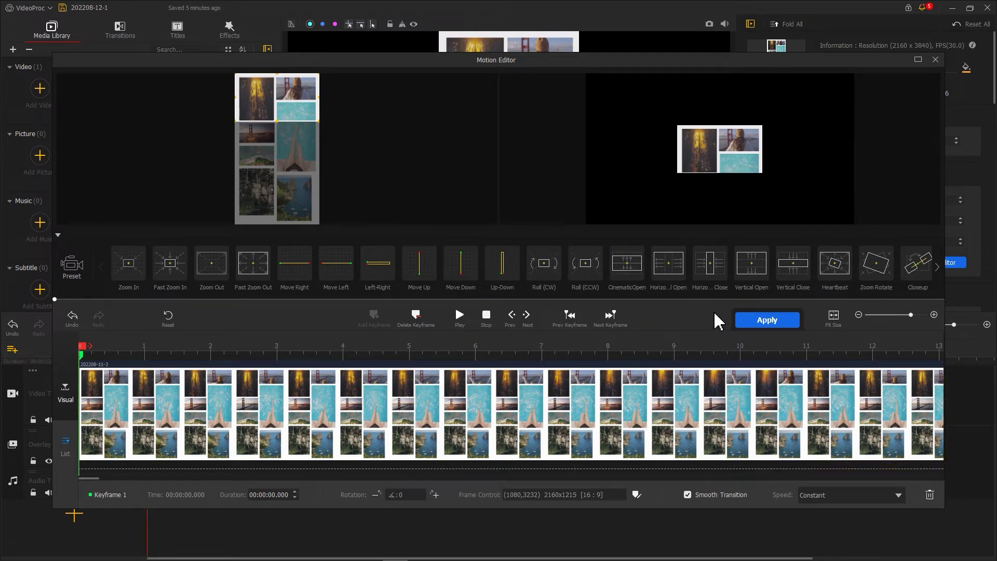
# - Add a keyframe at 00:00:11.56 framing the collage's bottom photos, and apply the motion
pyautogui.click(846, 349)
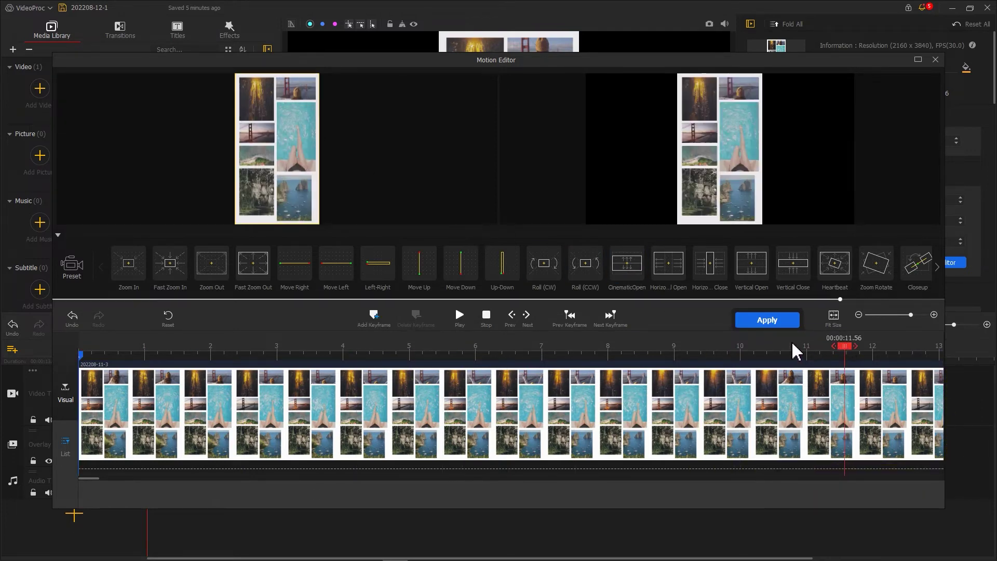
pyautogui.click(386, 313)
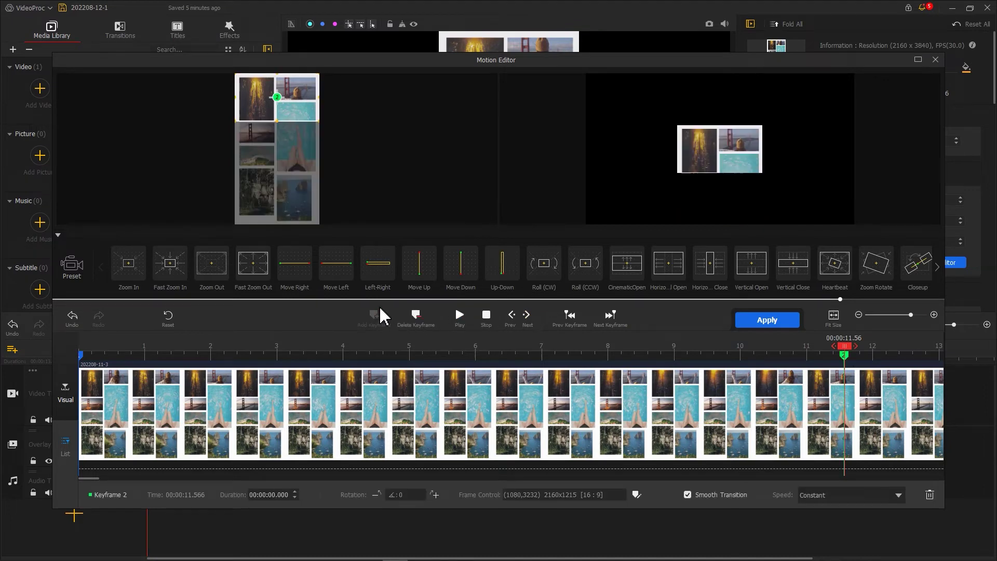
pyautogui.moveTo(305, 110); pyautogui.dragTo(308, 209)
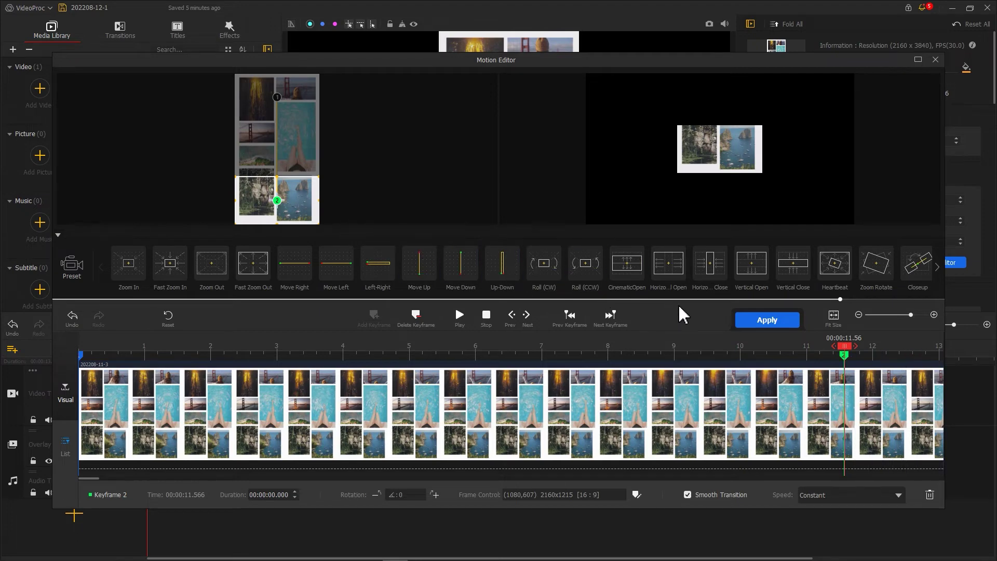
pyautogui.click(757, 320)
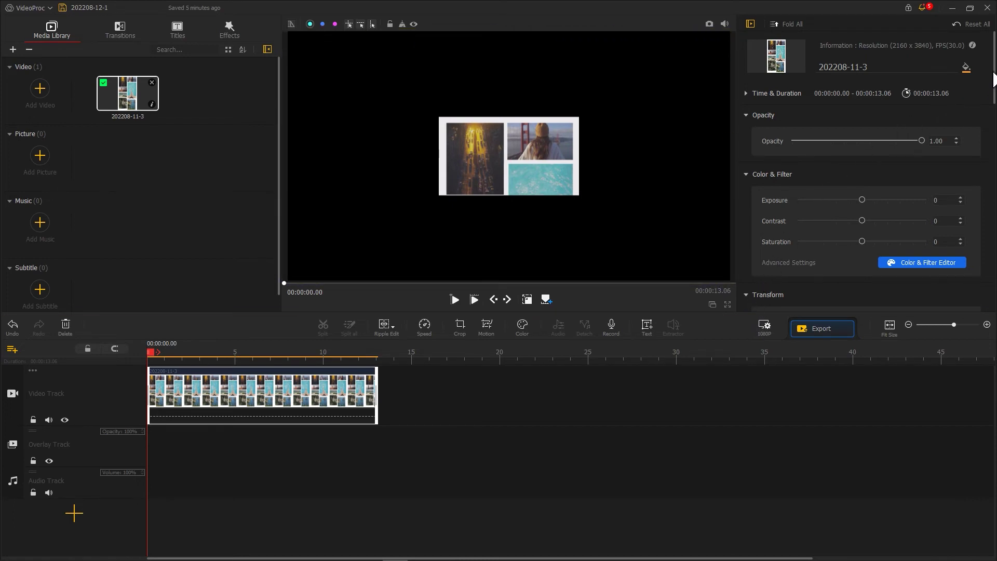
pyautogui.moveTo(994, 78); pyautogui.dragTo(992, 141)
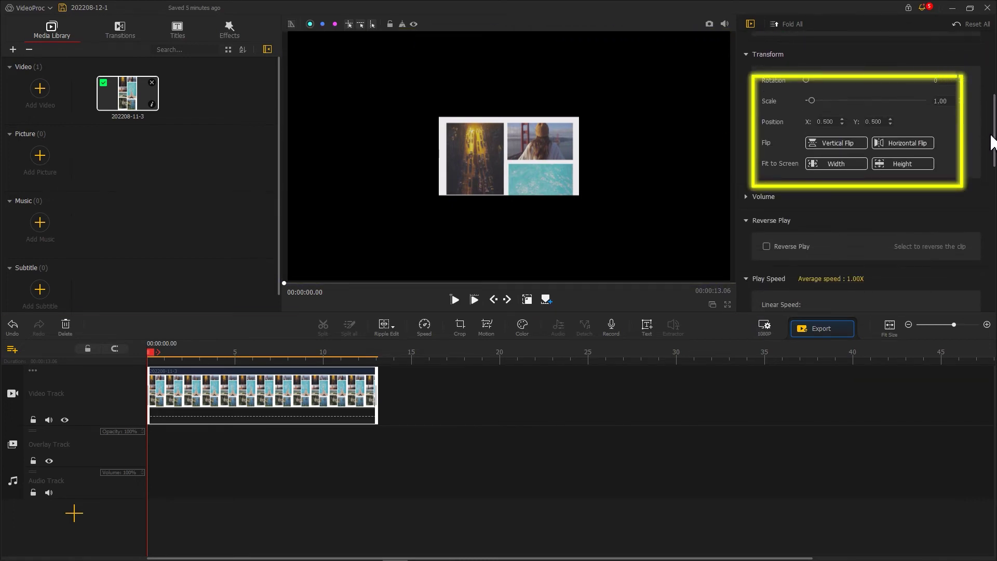
# - Use Fit to Screen: Width so the collage fills the 1080p frame width
pyautogui.click(825, 165)
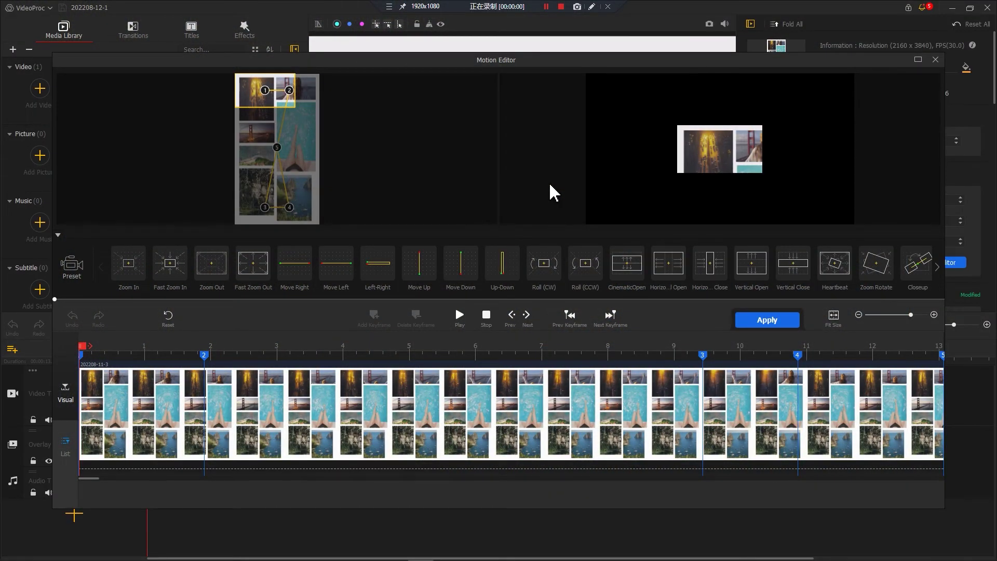
pyautogui.click(458, 316)
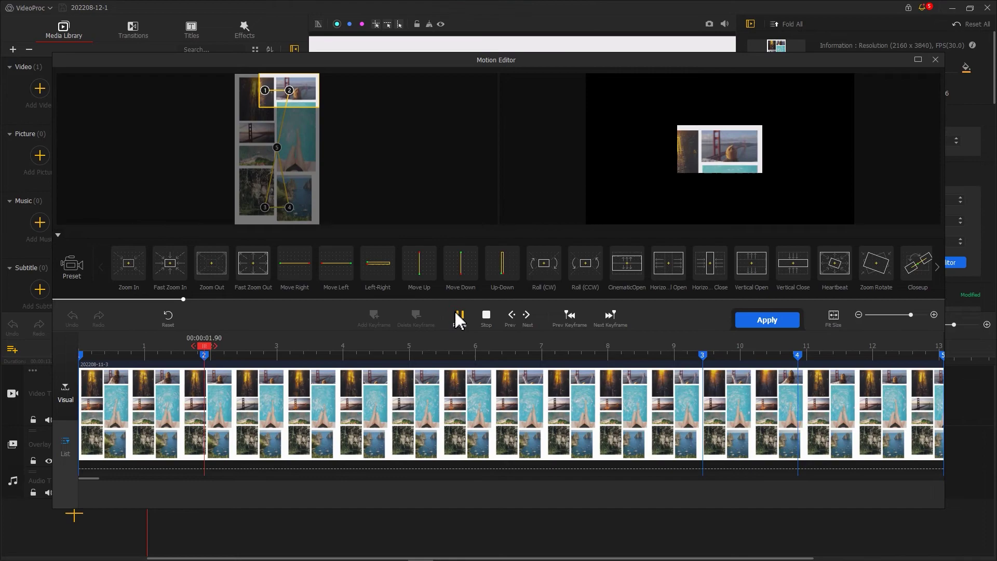